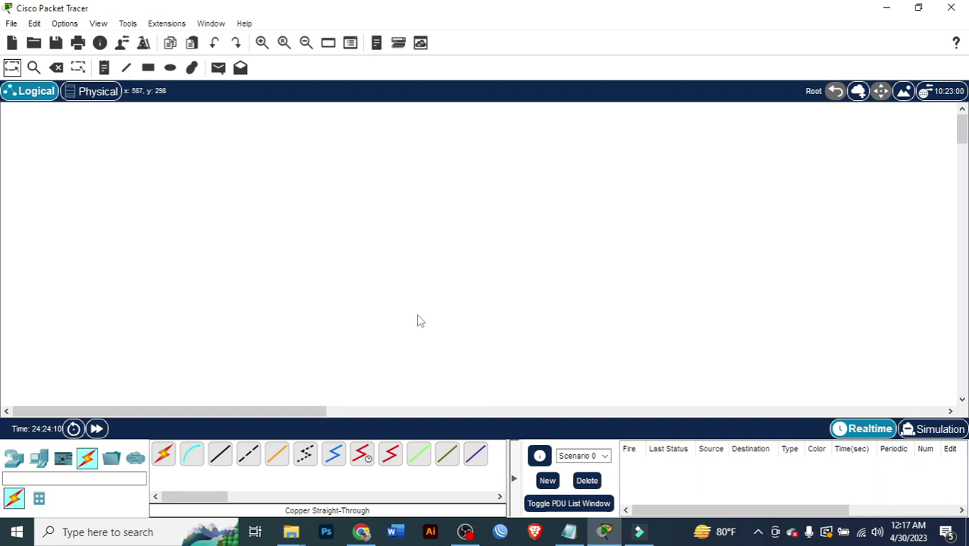
Step: Place a 4331 router in the workspace and a 2960 switch below and to the left of it
click(13, 458)
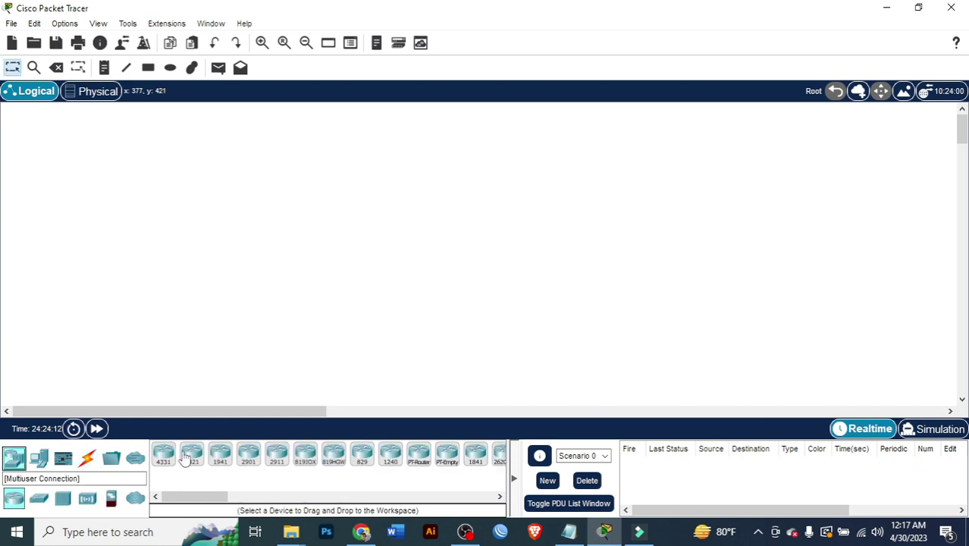
click(162, 458)
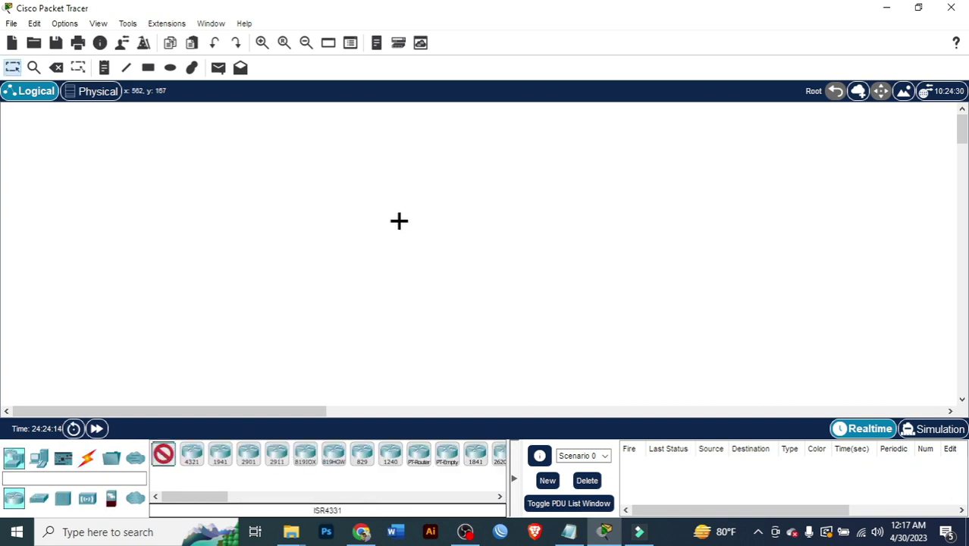
click(360, 156)
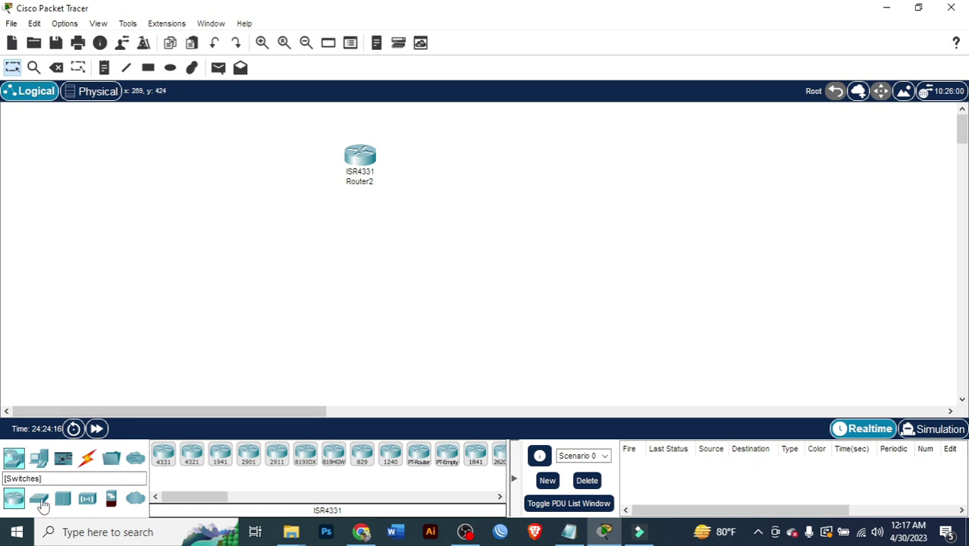
click(41, 502)
click(164, 455)
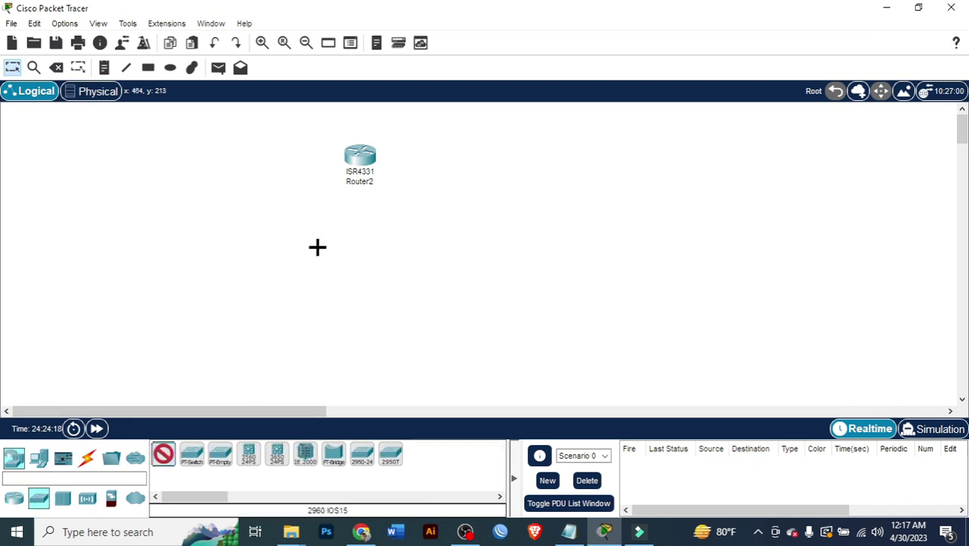
click(312, 228)
Step: Add a Server-PT end device below and to the left of the switch
click(41, 458)
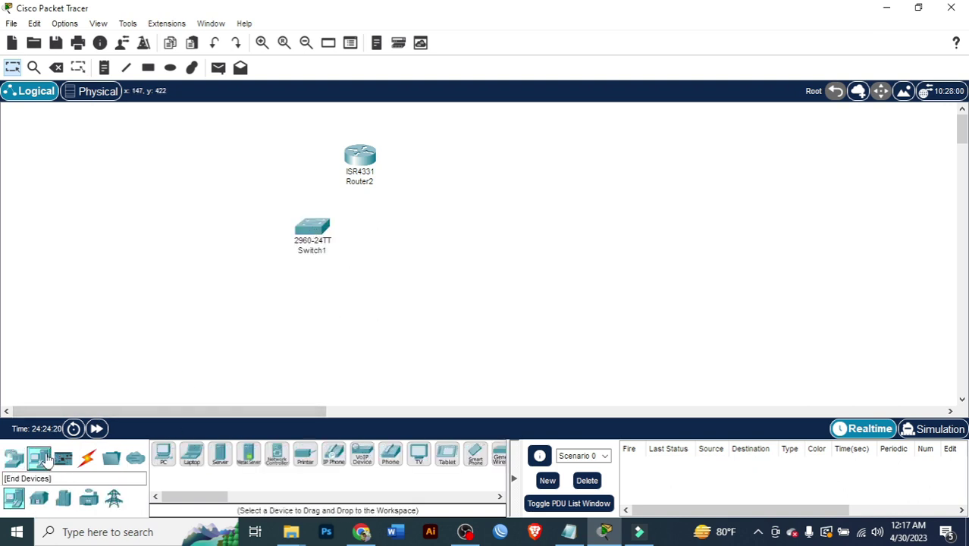
click(220, 454)
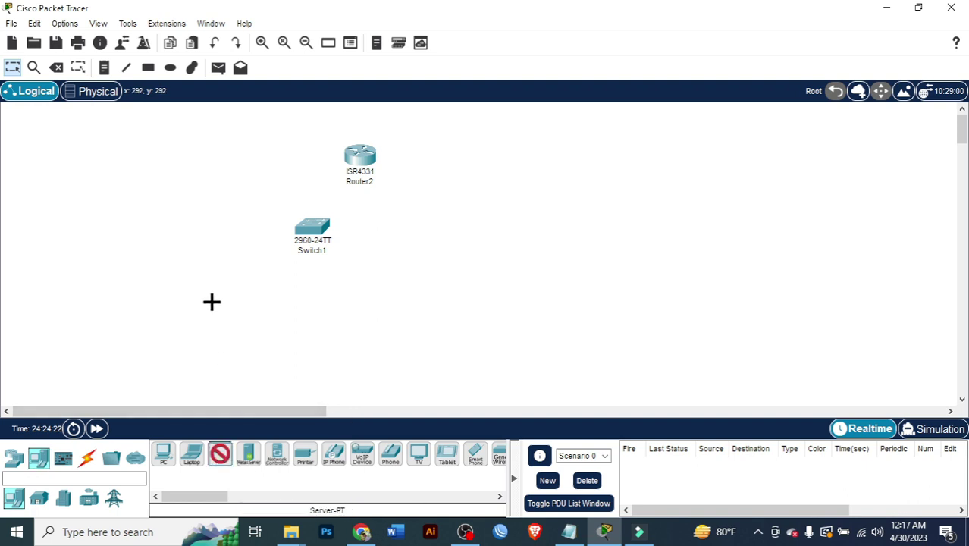
click(212, 270)
Step: Cable the switch to the server, letting the connection type be chosen automatically
click(89, 457)
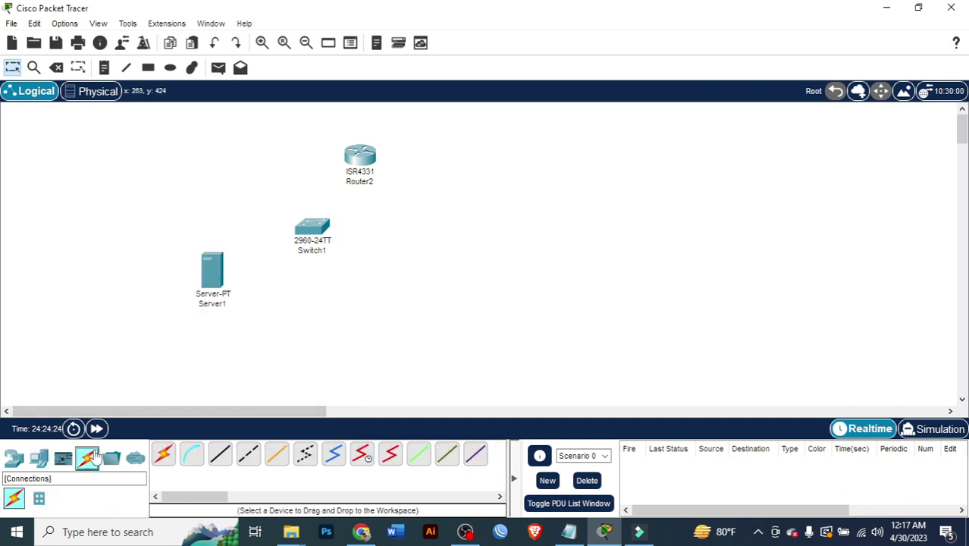
click(220, 453)
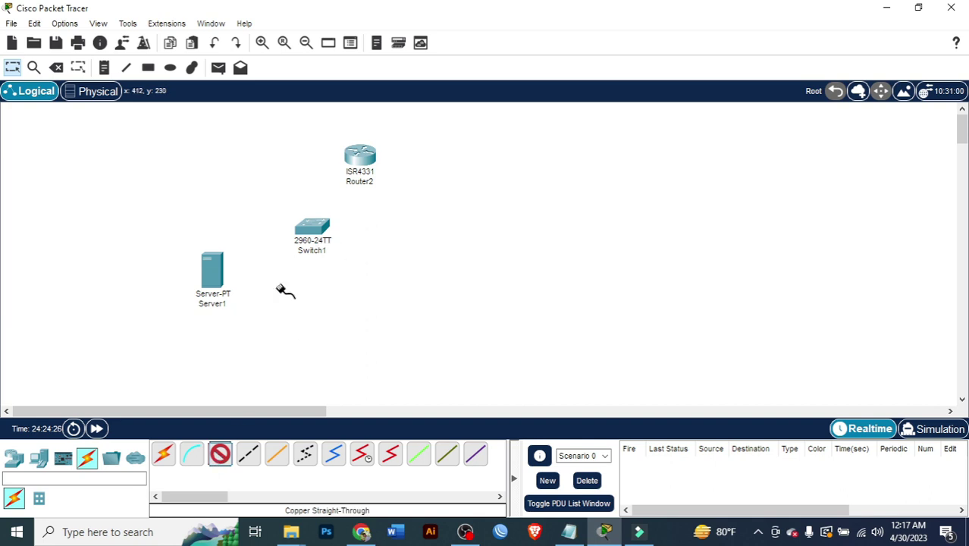
click(163, 453)
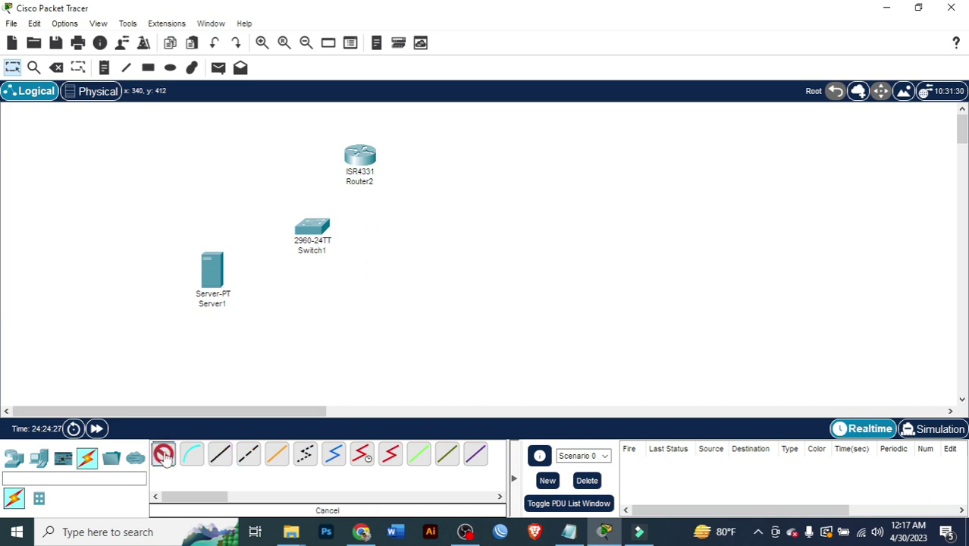
click(313, 228)
click(213, 270)
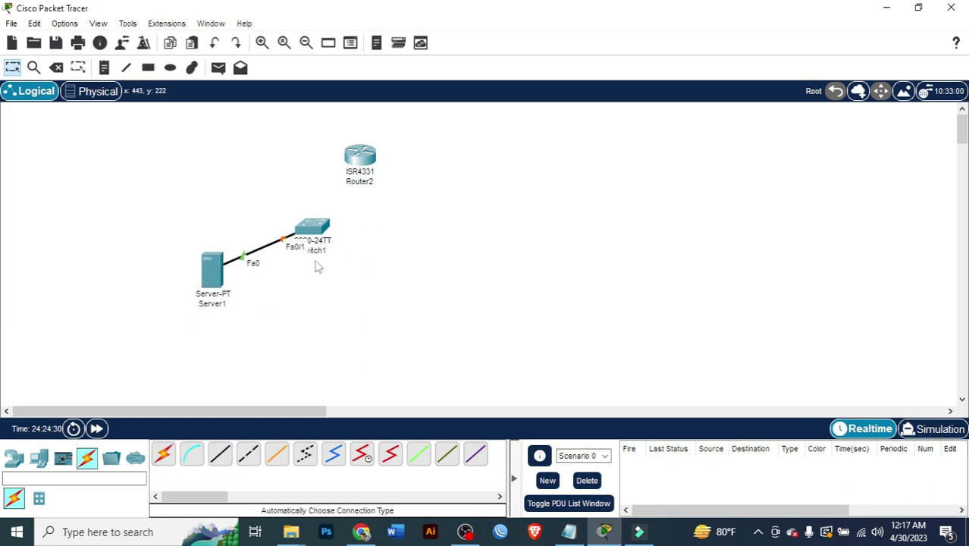
Step: Connect the router's Gig0/0/0 port to the switch's Gig0/1 port with a copper straight-through cable
click(220, 453)
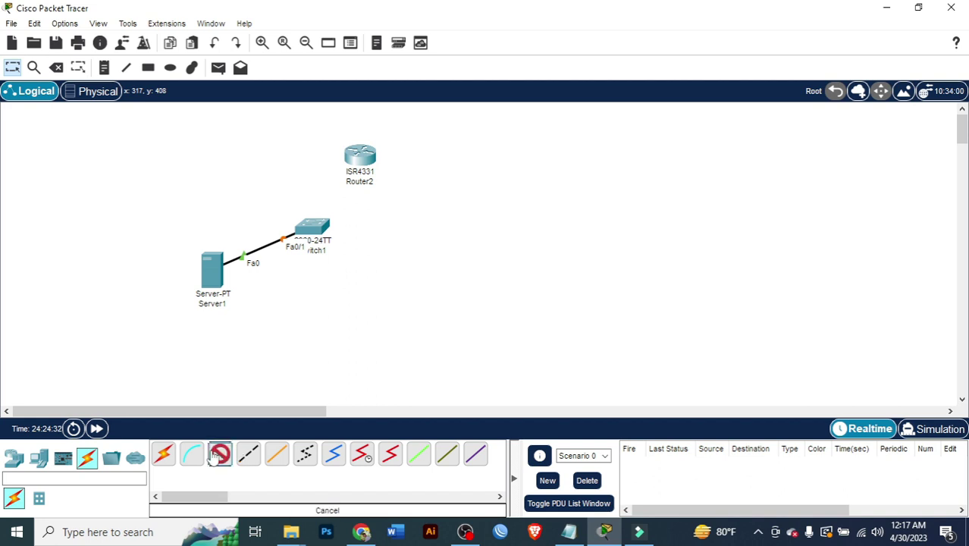
click(359, 157)
click(414, 206)
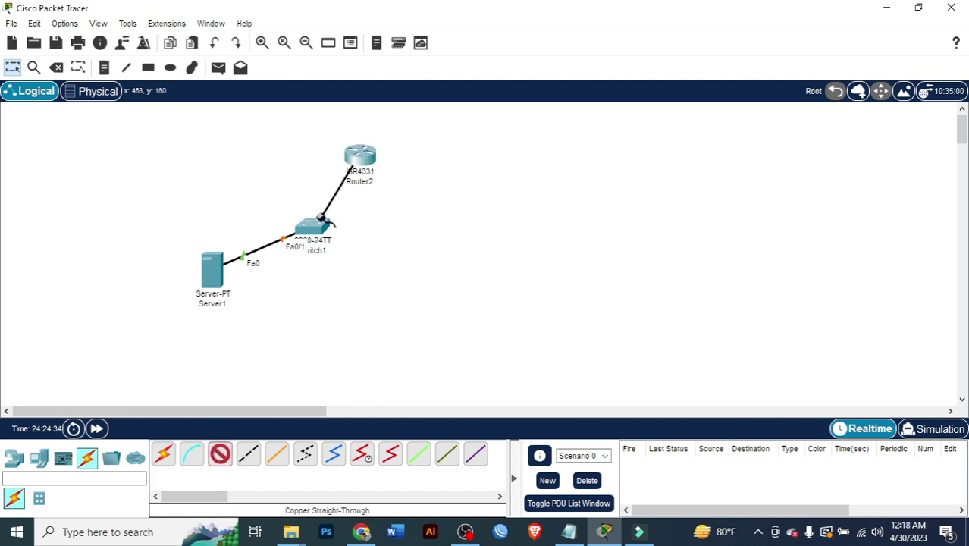
click(322, 220)
click(364, 384)
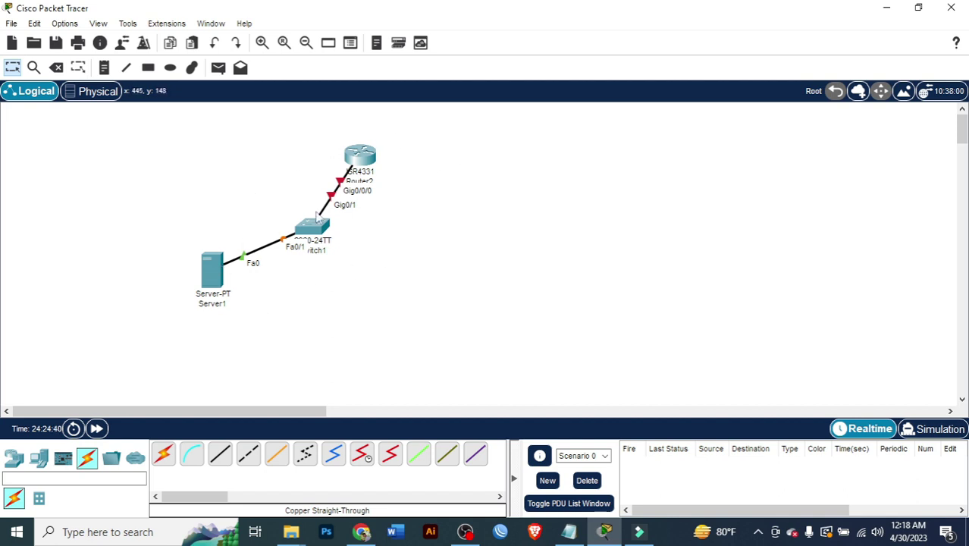
Step: Open the router's command line and answer no to the initial configuration dialog
click(361, 157)
click(342, 45)
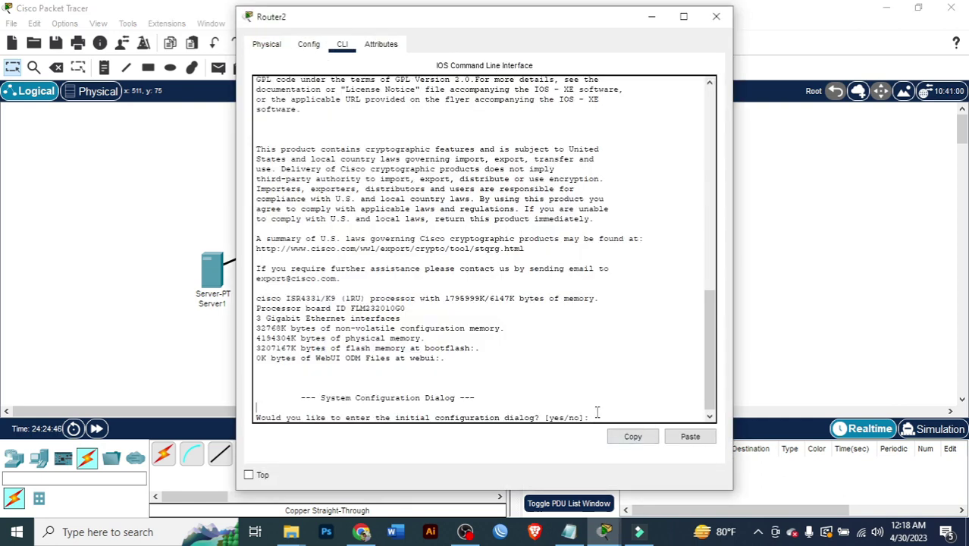
text(no)
key(Return)
key(Return)
key(Return)
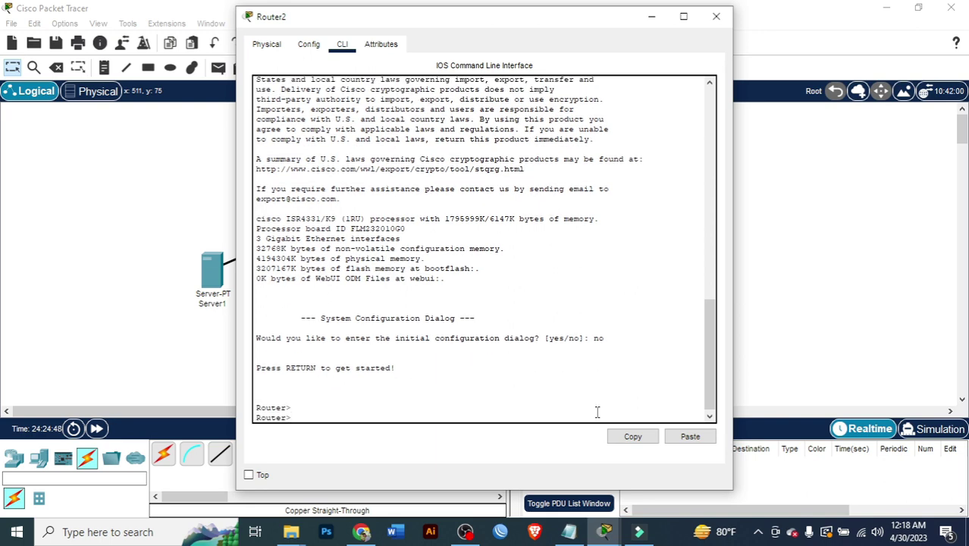
Step: Enter privileged mode with enable and global configuration mode with configure terminal on the router
text(en)
key(Tab)
key(Return)
key(Return)
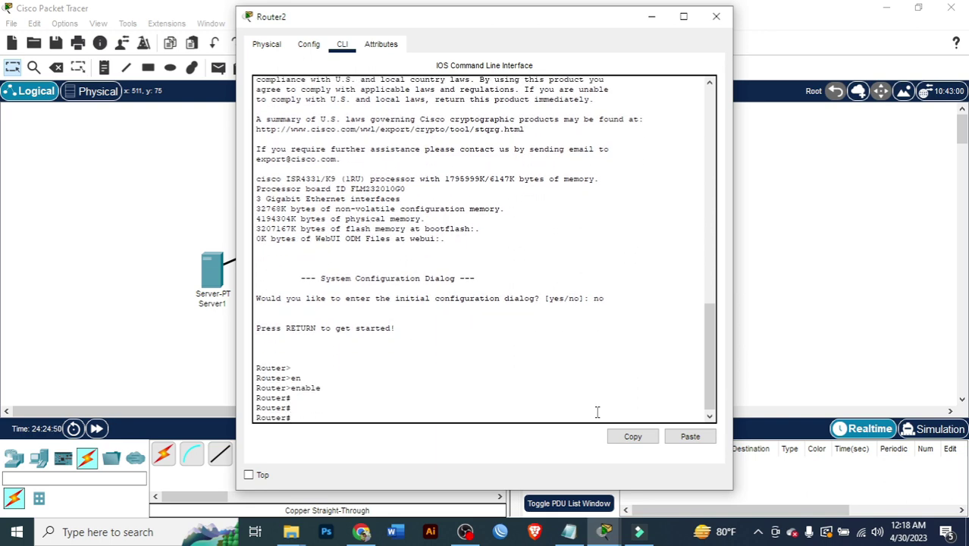
text(conf)
key(Tab)
text(te)
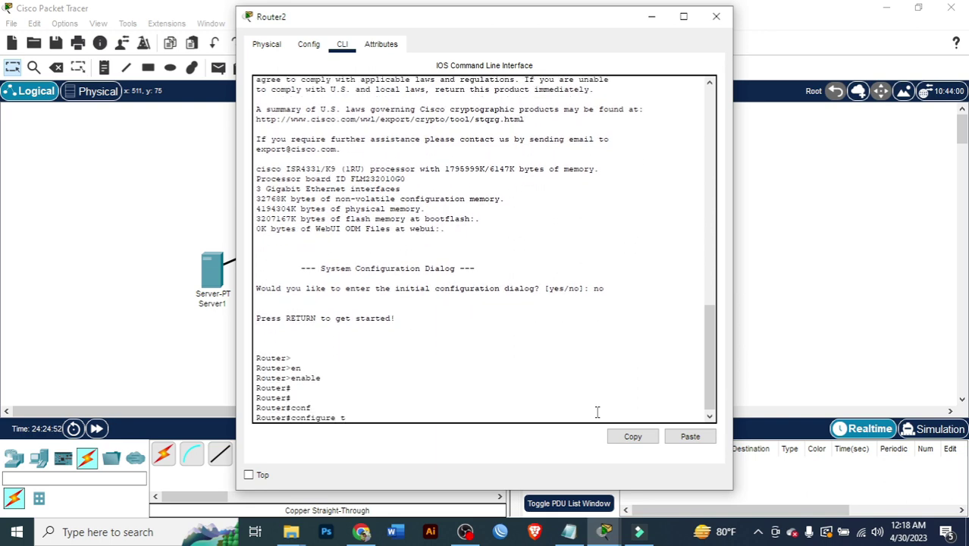
key(Tab)
key(Return)
key(Return)
key(Return)
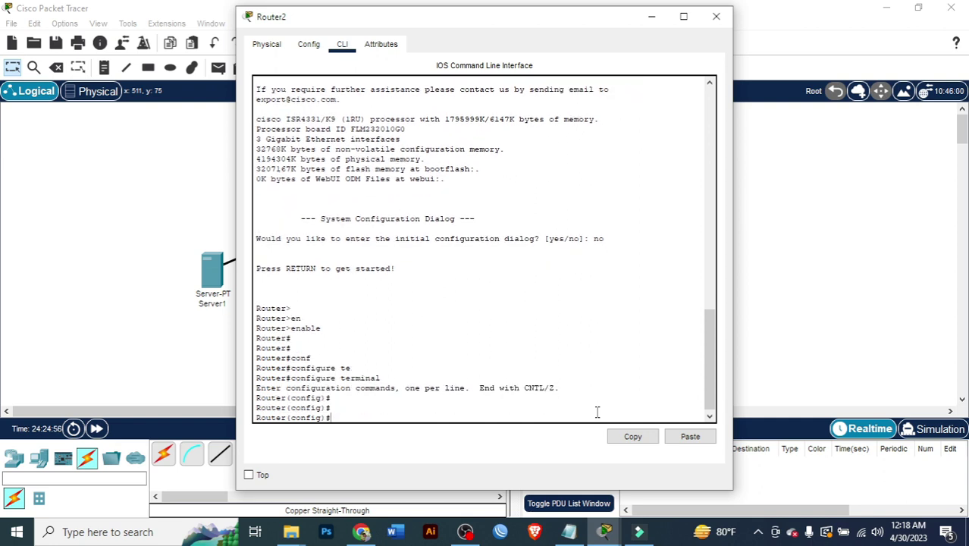
Step: Set the router's hostname to test1
text(ho)
key(Tab)
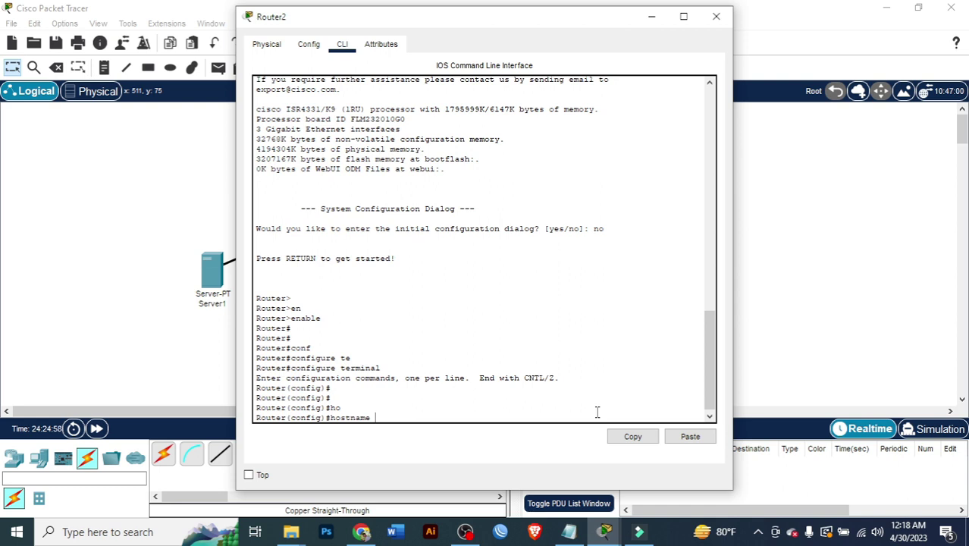
text(test1)
key(Return)
Step: Set the router's enable password with the enable password command
text(en)
key(Tab)
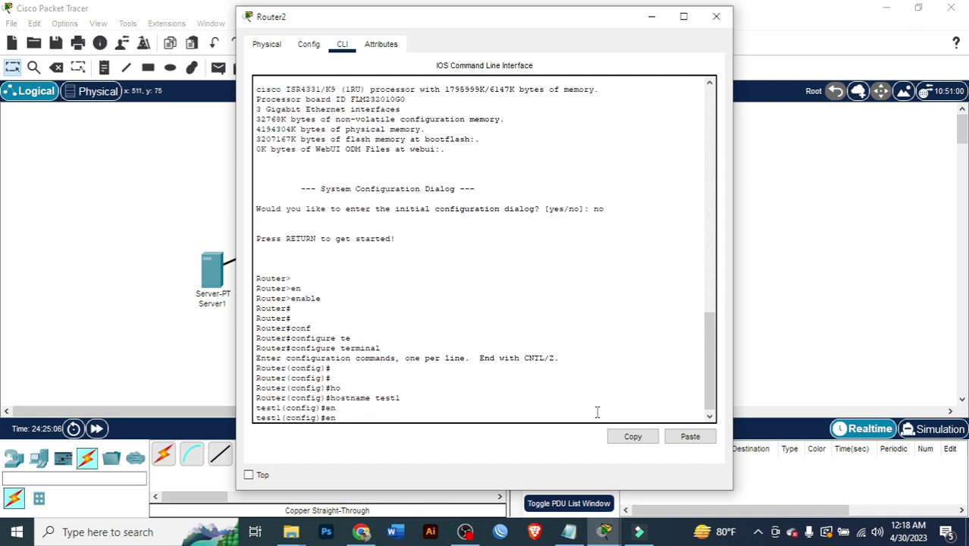
text(a)
key(Tab)
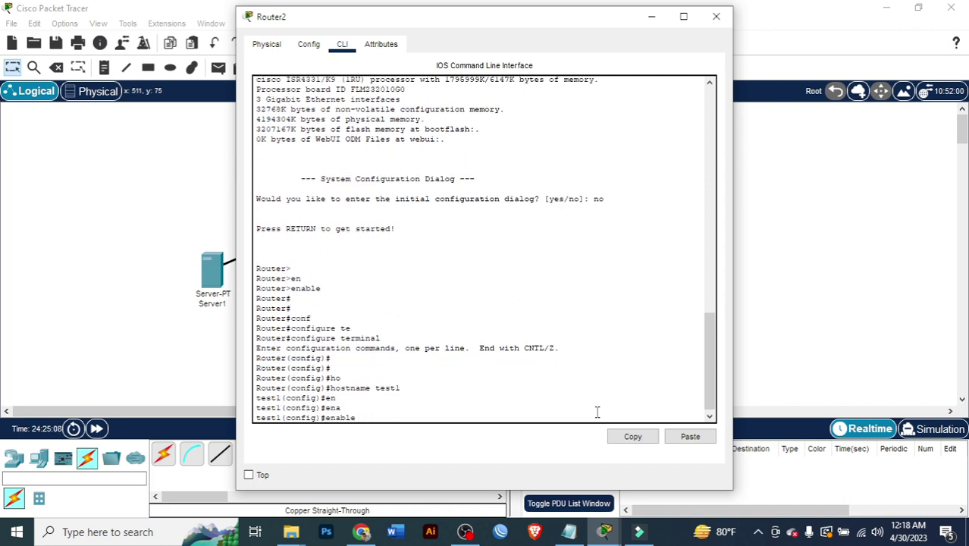
text(pa)
key(Tab)
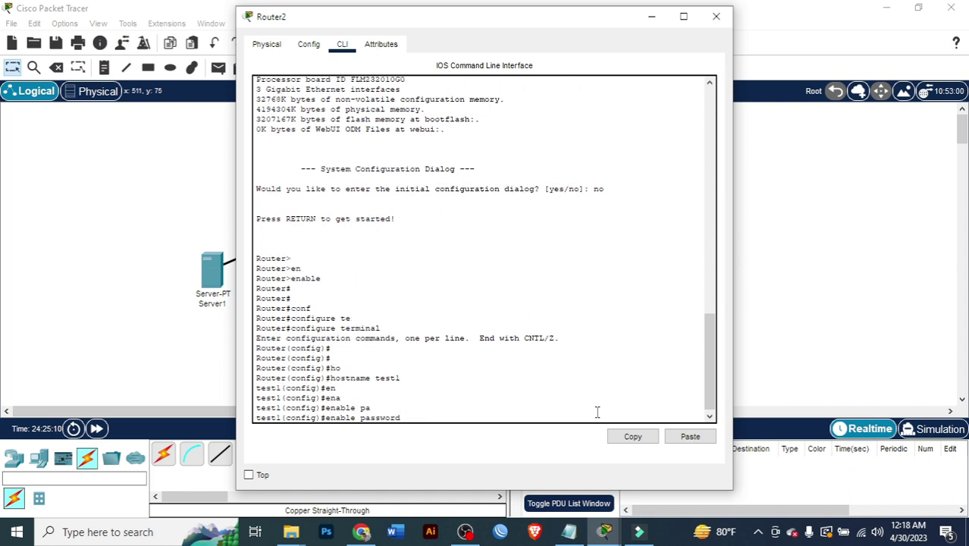
text(123)
key(Return)
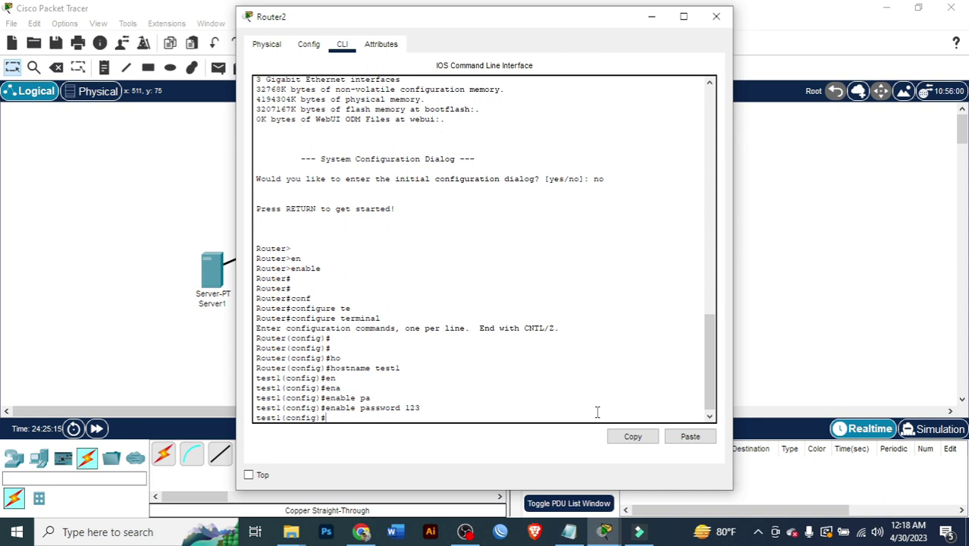
Step: Enter configuration mode for the router interface gigabitEthernet 0/0/0
text(inf)
key(Tab)
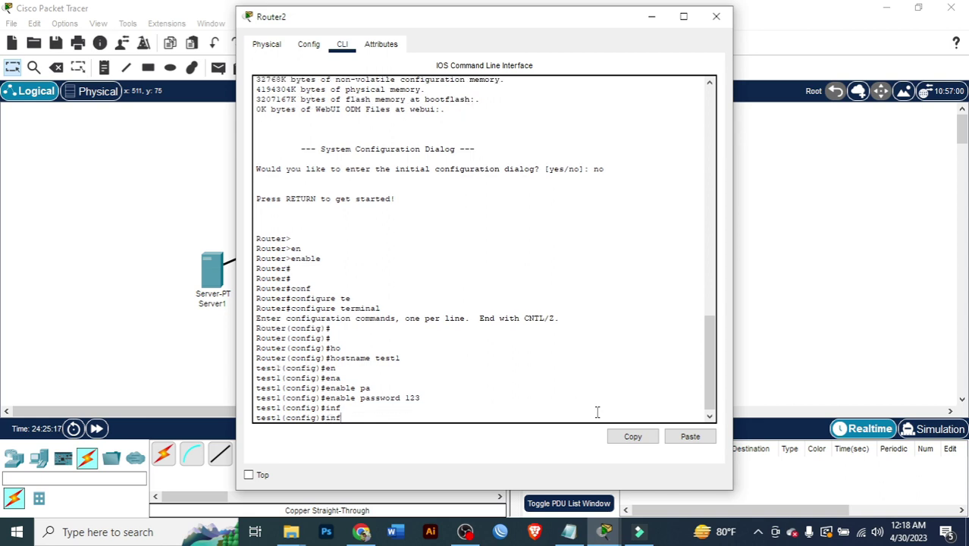
key(Tab)
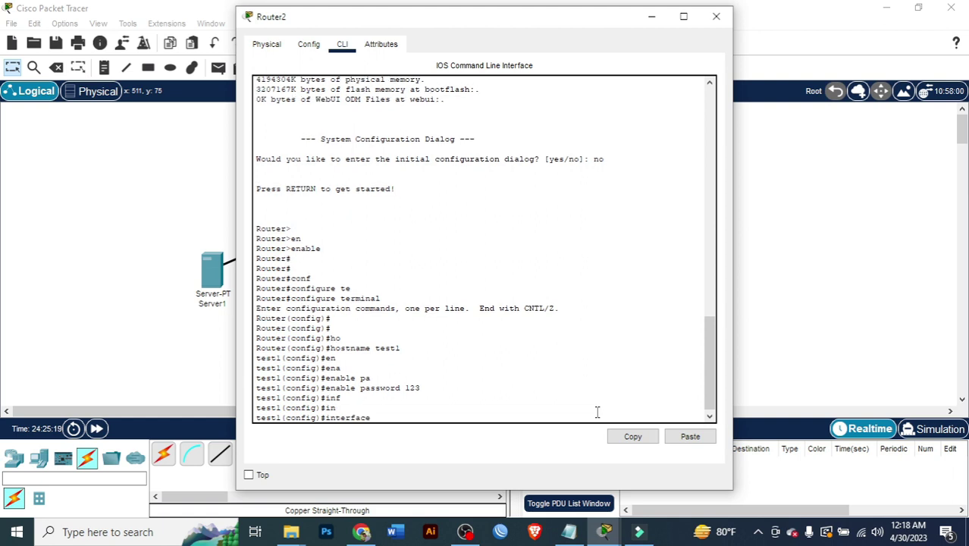
text(g)
key(Tab)
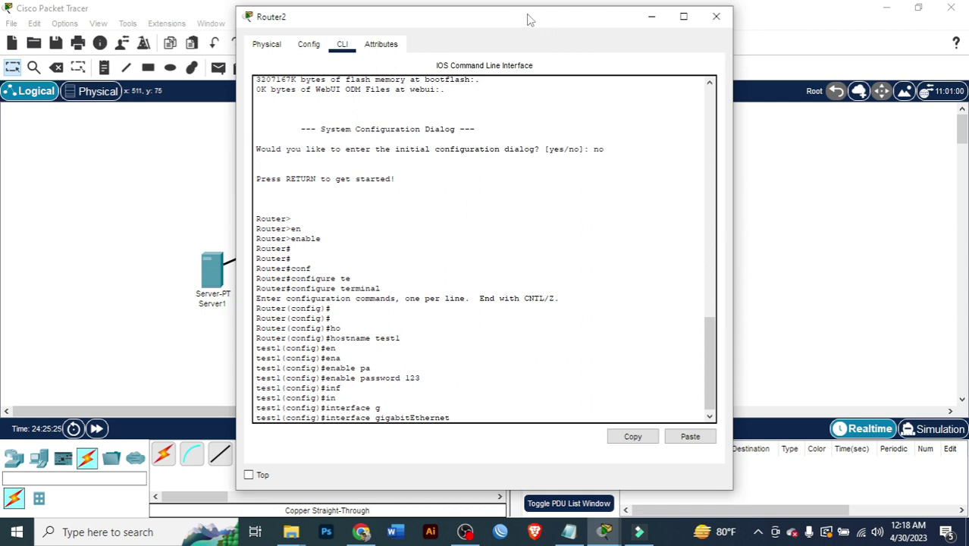
drag(513, 21, 731, 19)
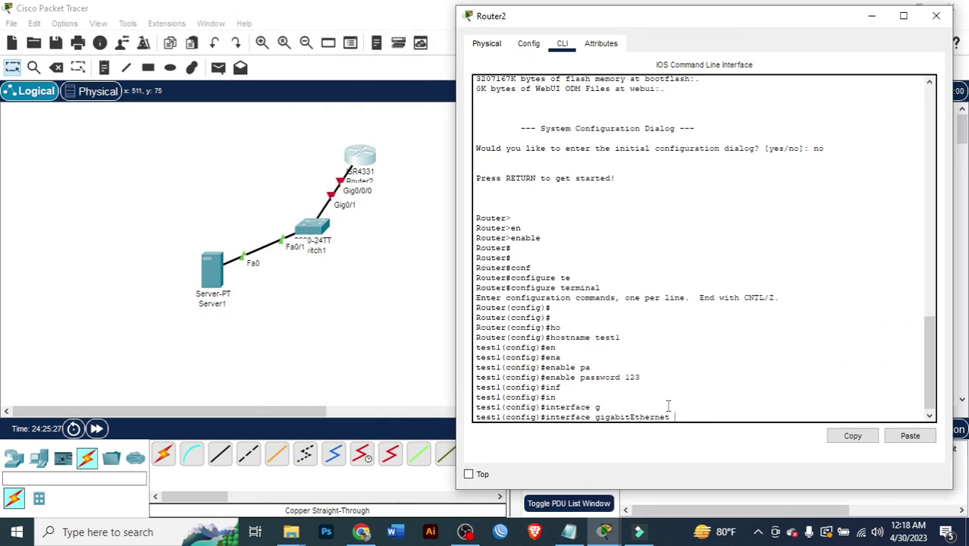
text(0/0/0)
key(Return)
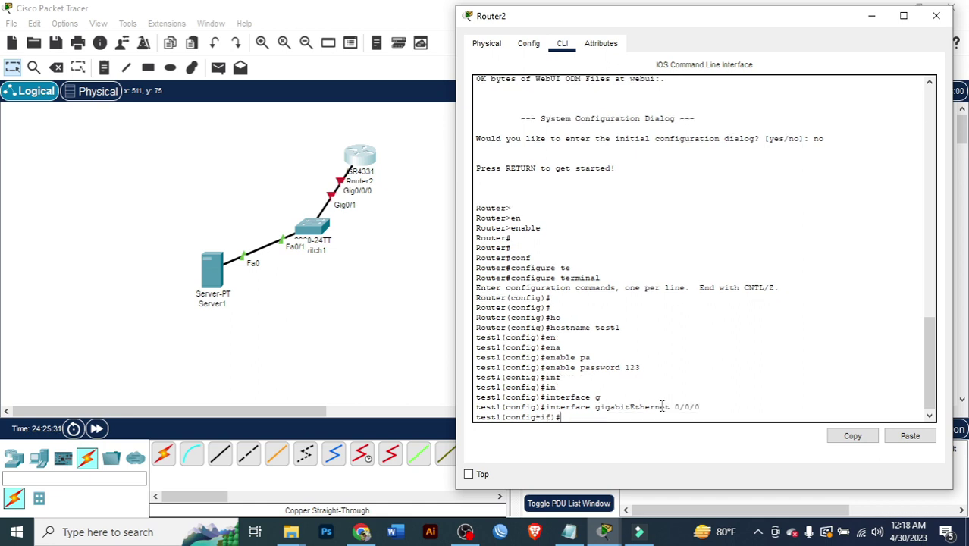
Step: Assign IP address 192.168.1.1 with subnet mask 255.255.255.0 to the router's gigabitEthernet 0/0/0 interface
text(ip ad)
key(Tab)
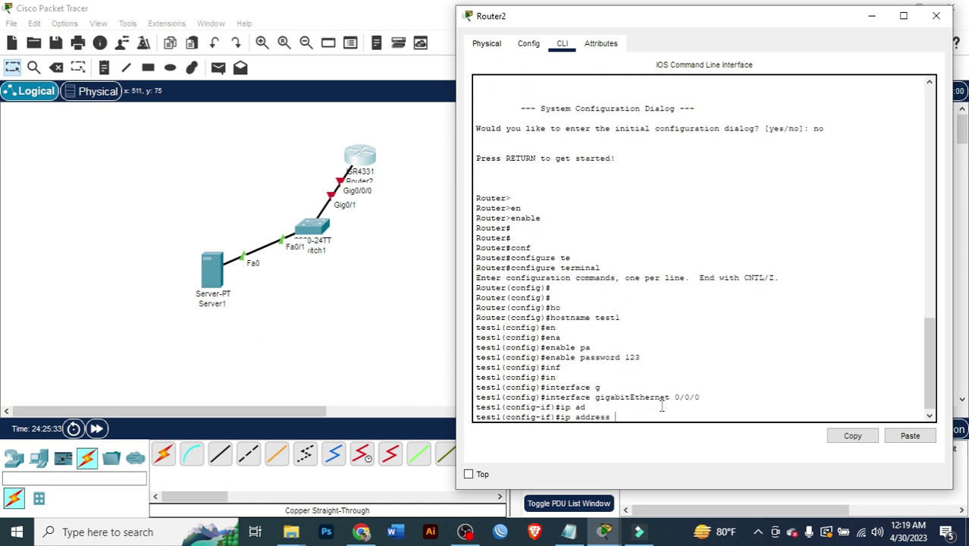
text(192.168.1.1 255.255.255.)
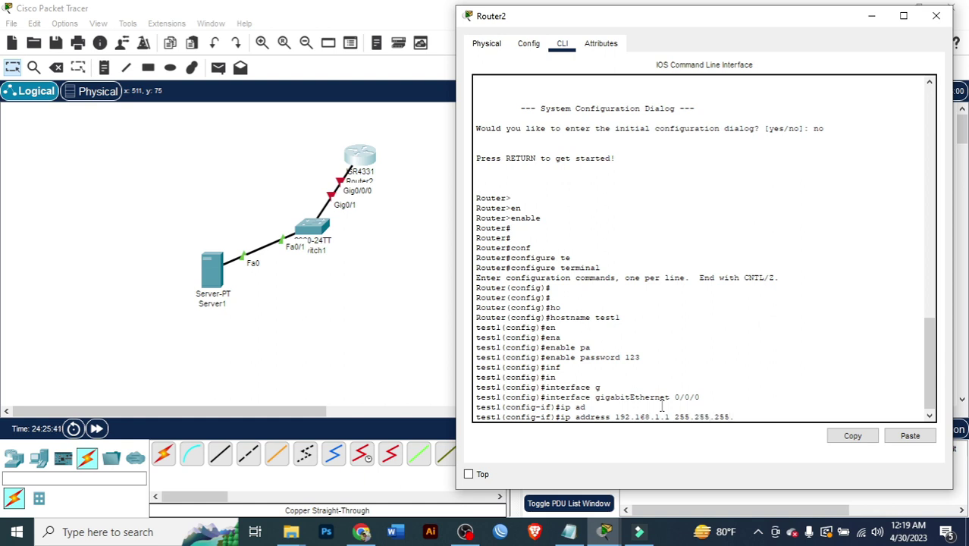
text(0)
key(Return)
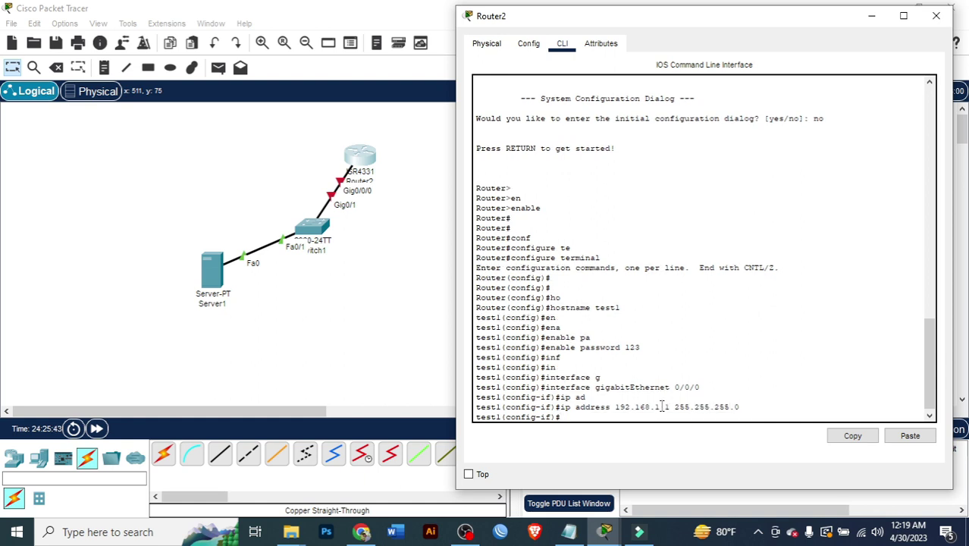
Step: Enable the router's gigabitEthernet 0/0/0 interface with no shutdown
text(no sh)
key(Tab)
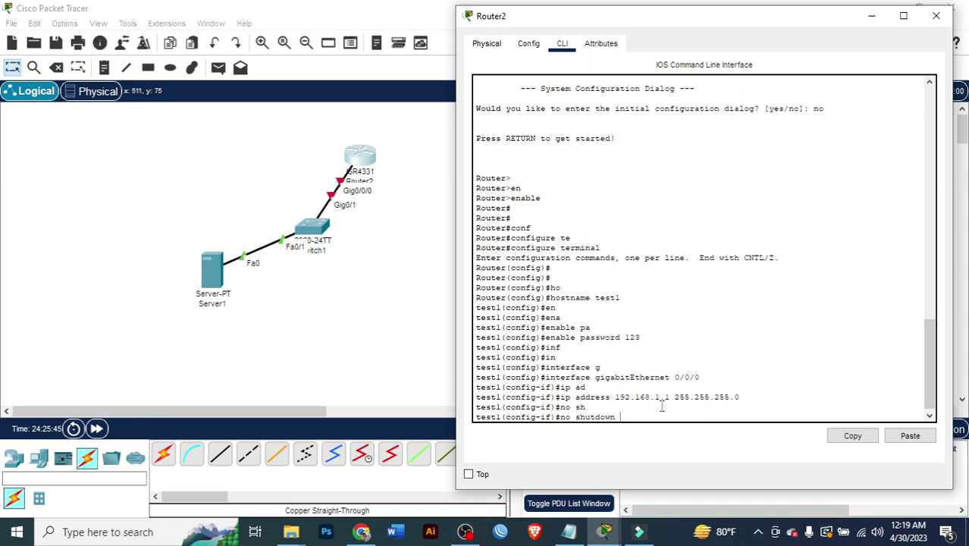
key(Return)
key(Return)
key(Return)
key(Return)
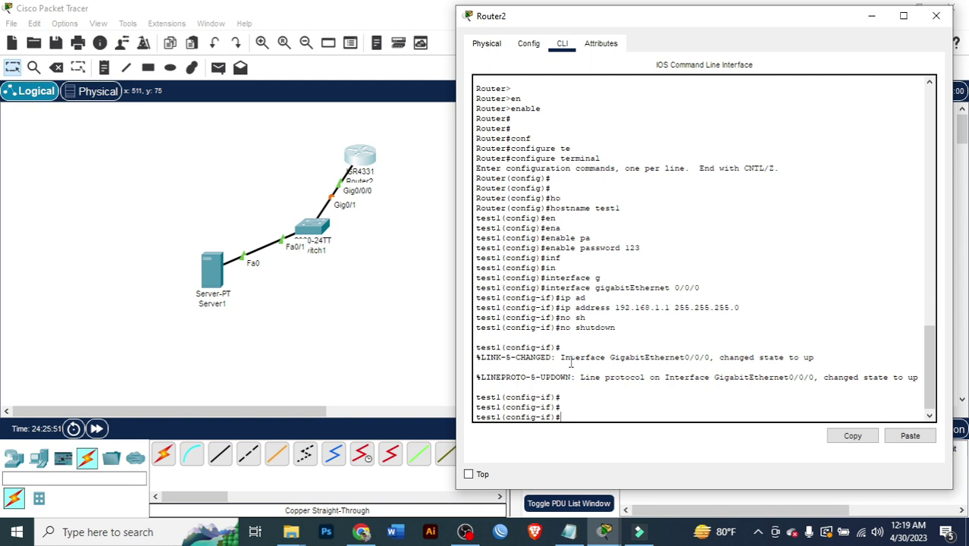
Step: Exit interface configuration and return to the router's global configuration mode
text(ex)
key(Tab)
key(Return)
key(Return)
key(Return)
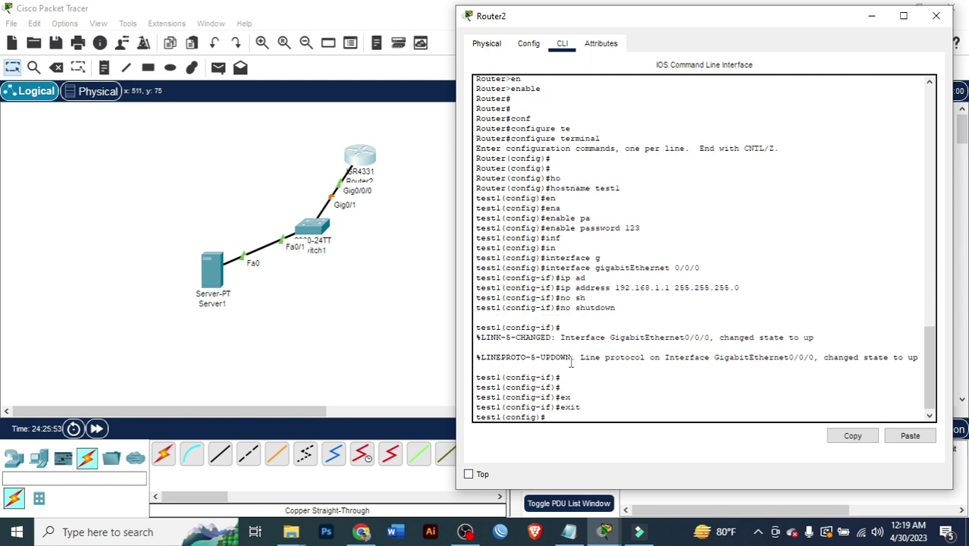
Step: Assign the server the static IPv4 address 192.168.1.2 with subnet mask 255.255.255.0
click(226, 276)
click(398, 44)
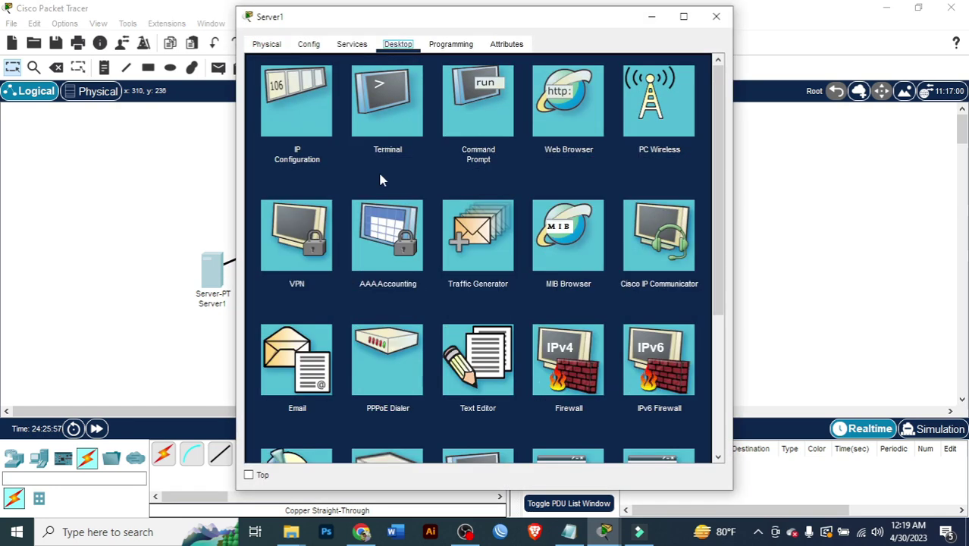
click(295, 114)
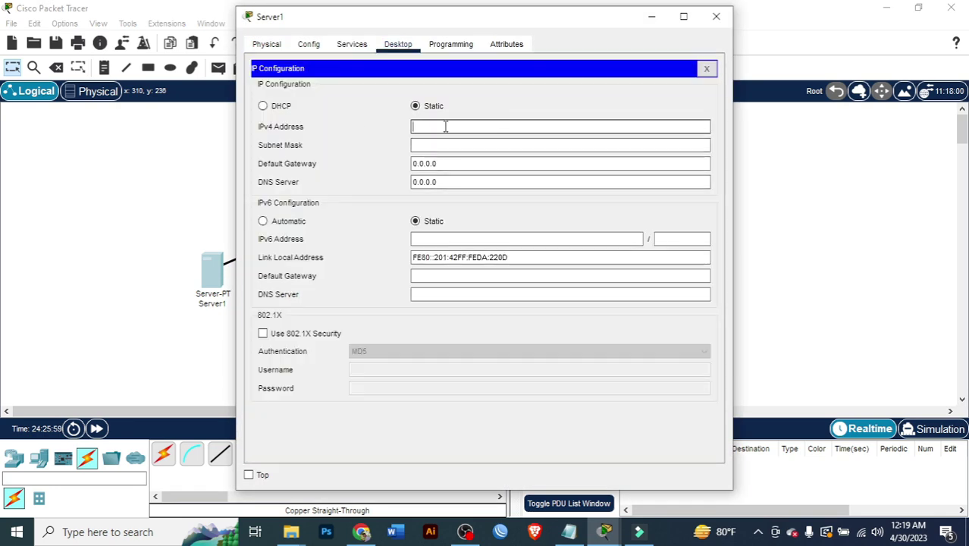
text(192.168)
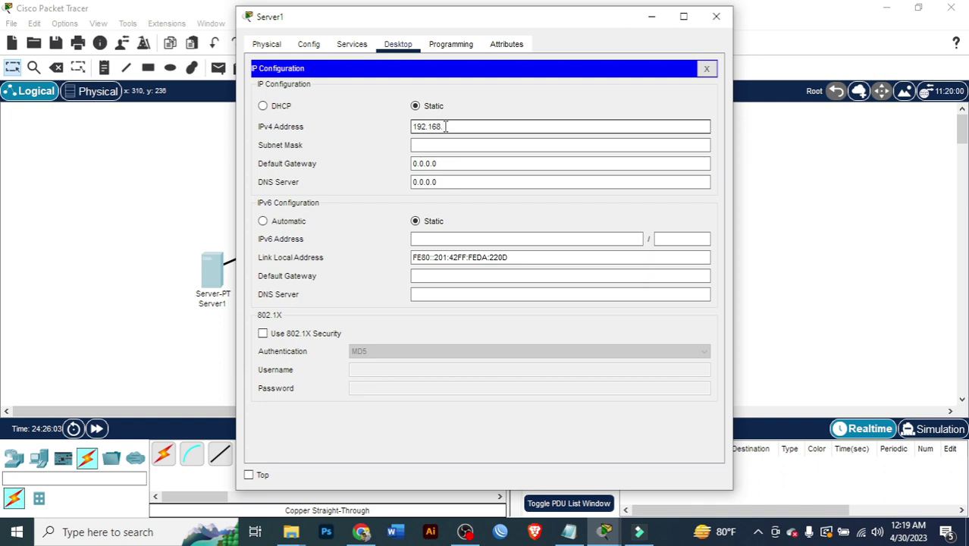
text(.1.2)
key(Tab)
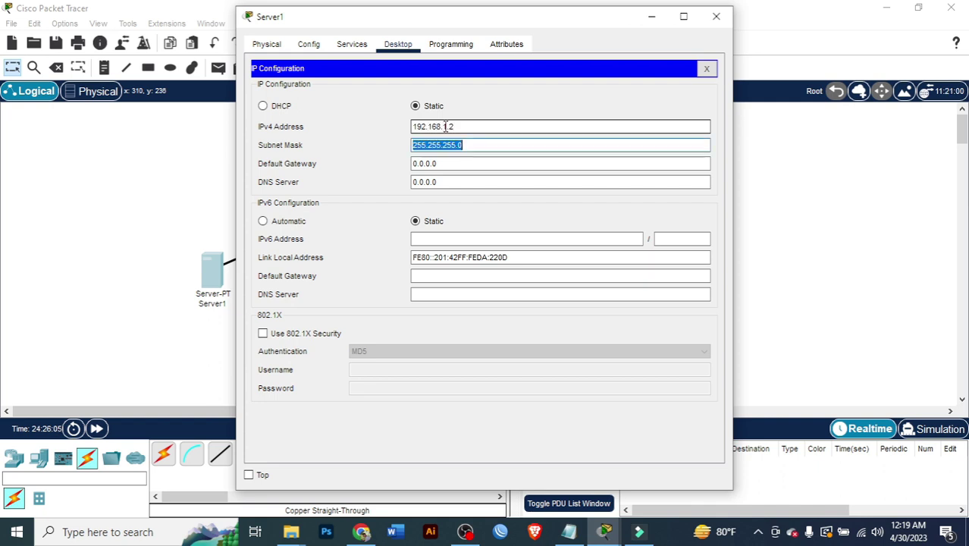
Step: Set the server's IPv4 default gateway to 192.168.1.1 and close its configuration window
key(Tab)
text(192)
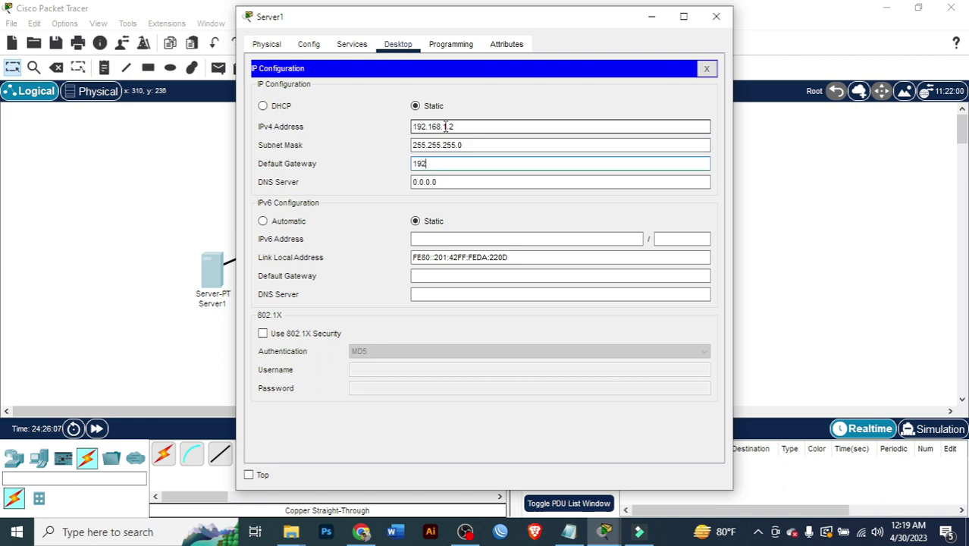
text(.168.1)
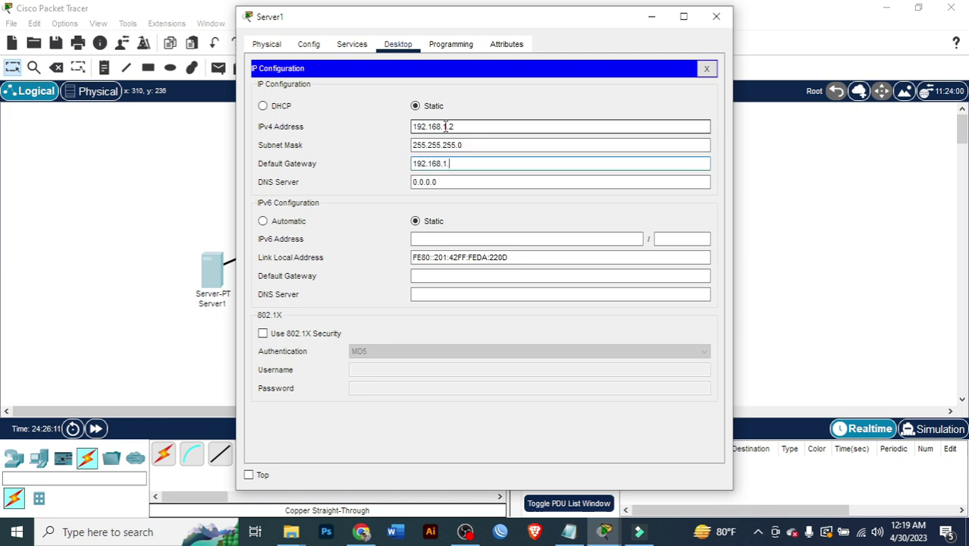
text(.1)
key(Tab)
key(Tab)
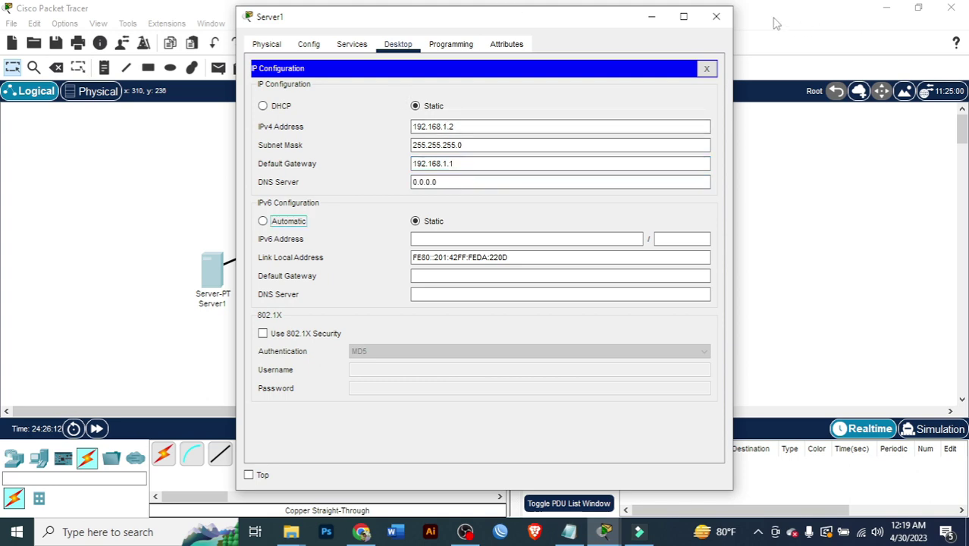
click(716, 16)
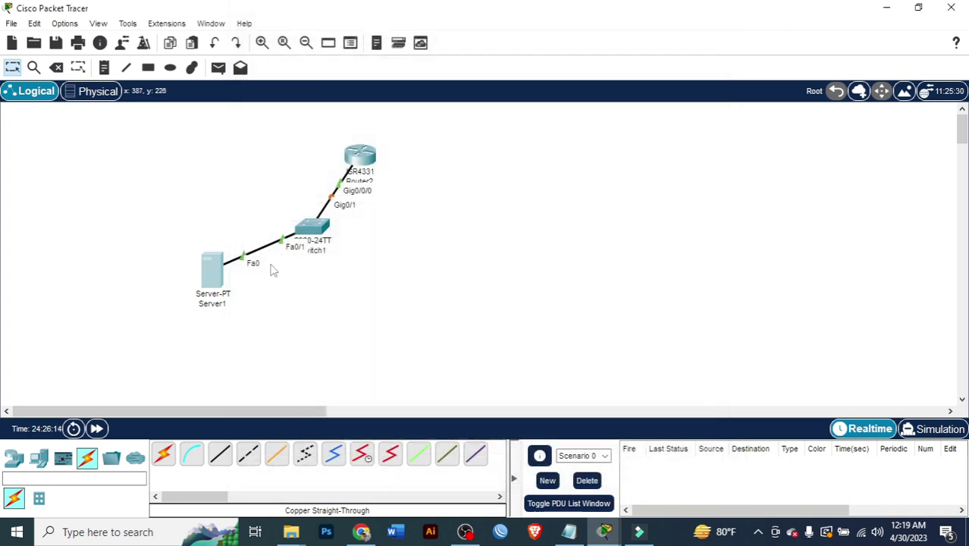
Step: Check that the server's TFTP service is on and look through its stored files
click(215, 273)
click(361, 48)
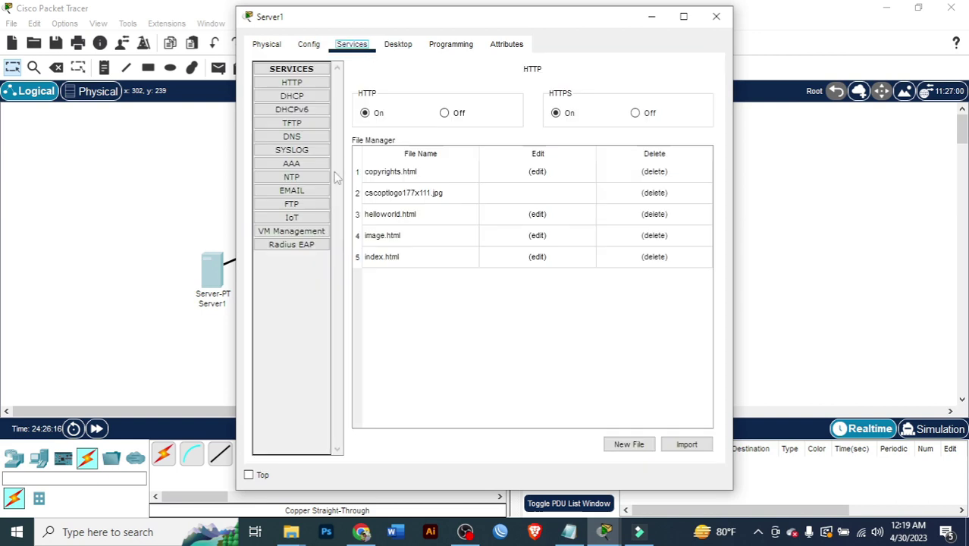
click(291, 122)
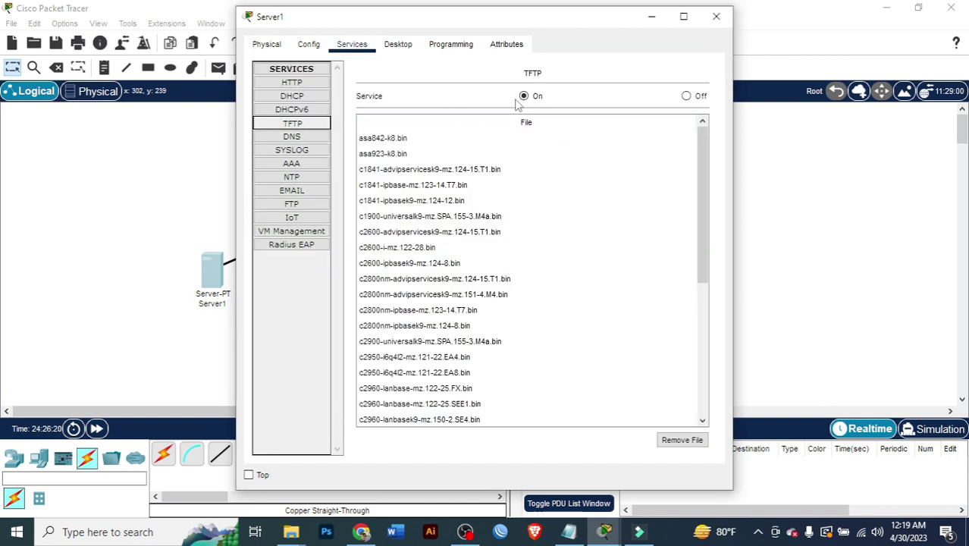
scroll(442, 356, down, 5)
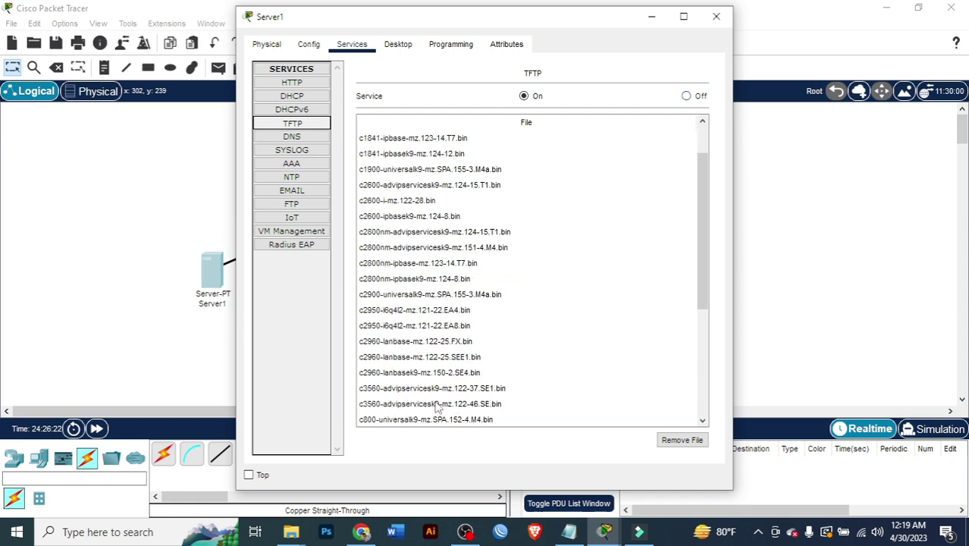
click(716, 17)
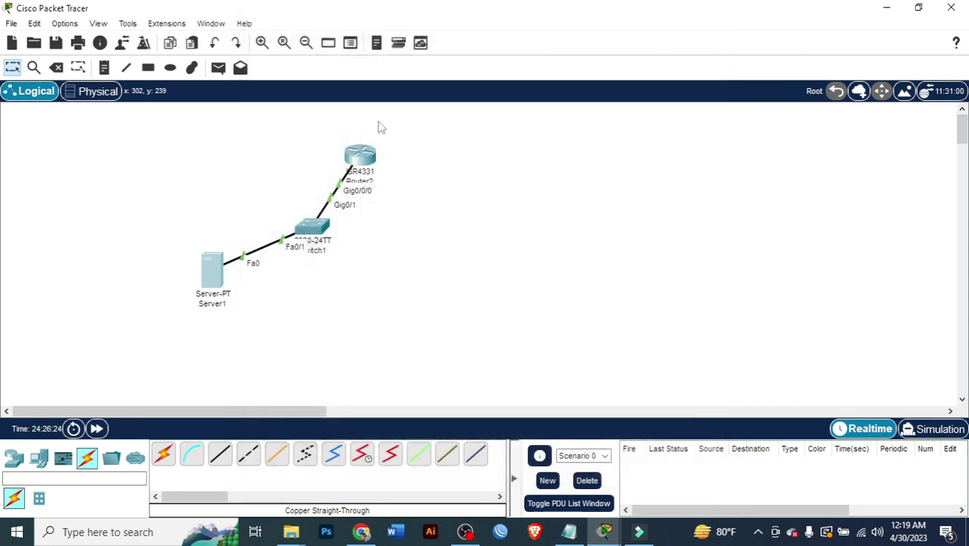
Step: Return to the router's command line and exit global configuration mode to privileged EXEC mode
click(364, 156)
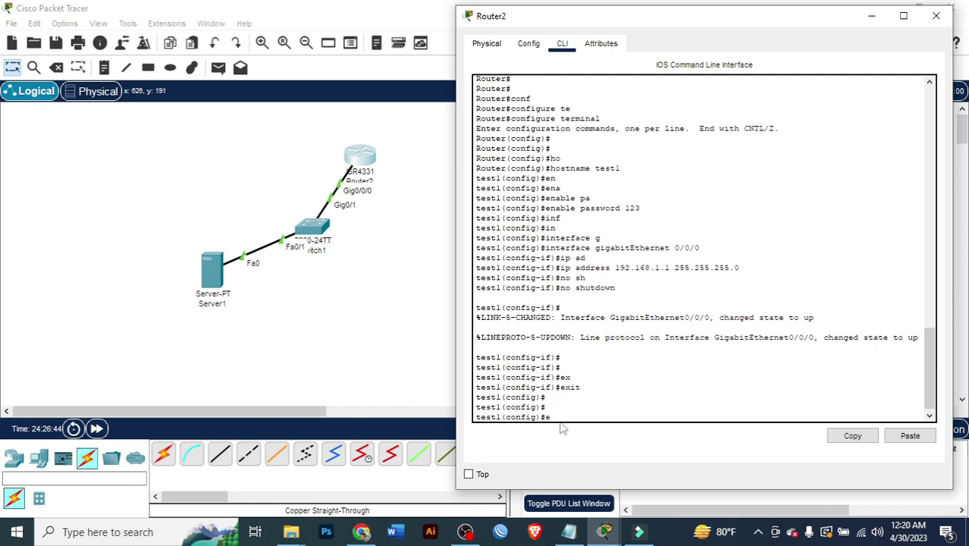
text(x)
key(Tab)
key(Return)
key(Return)
key(Return)
key(Return)
key(Return)
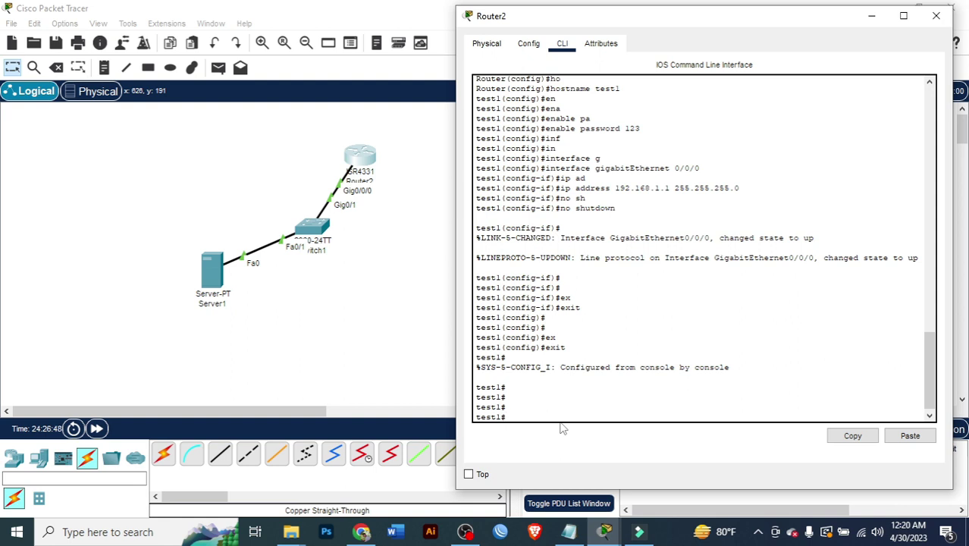
Step: Run copy running-config tftp: on the router to start backing up its configuration
text(cop)
key(Tab)
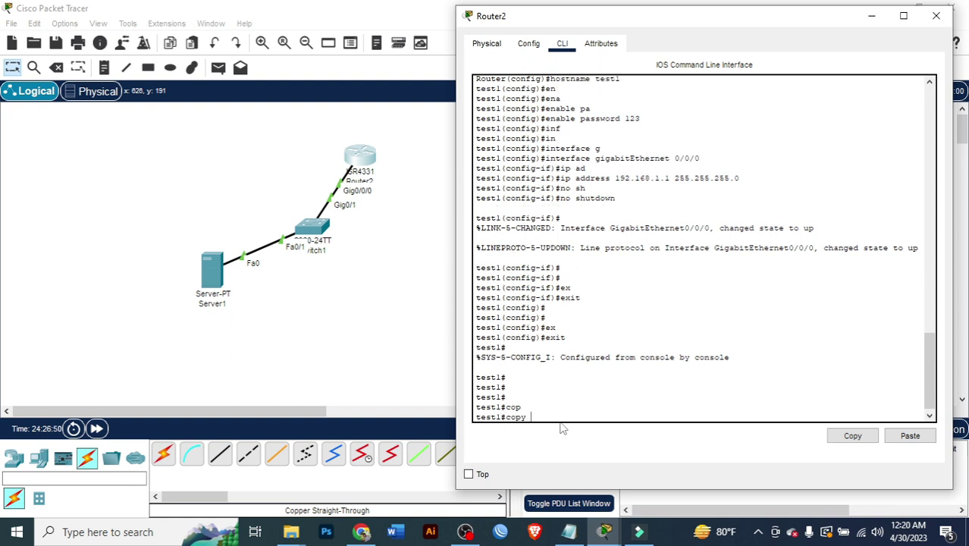
text(r)
key(Tab)
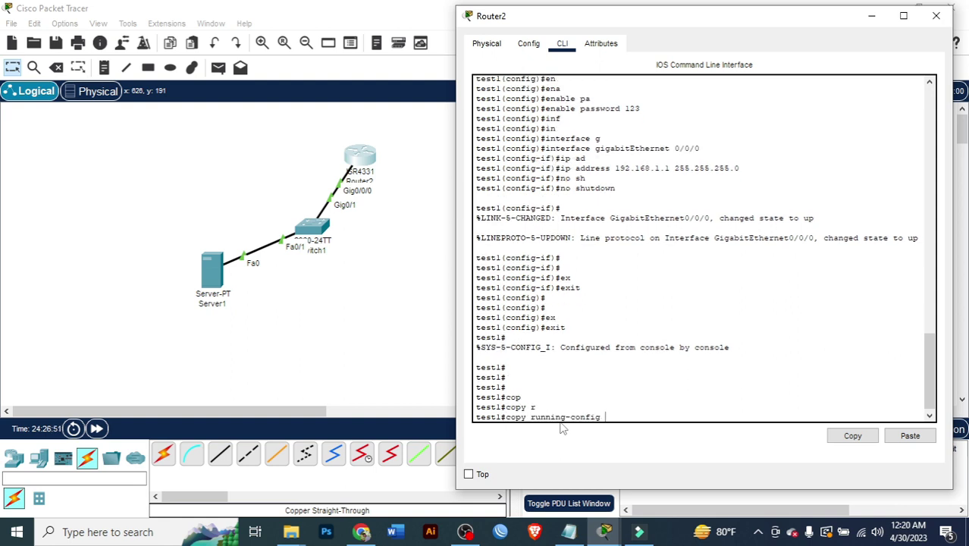
text(t)
key(Tab)
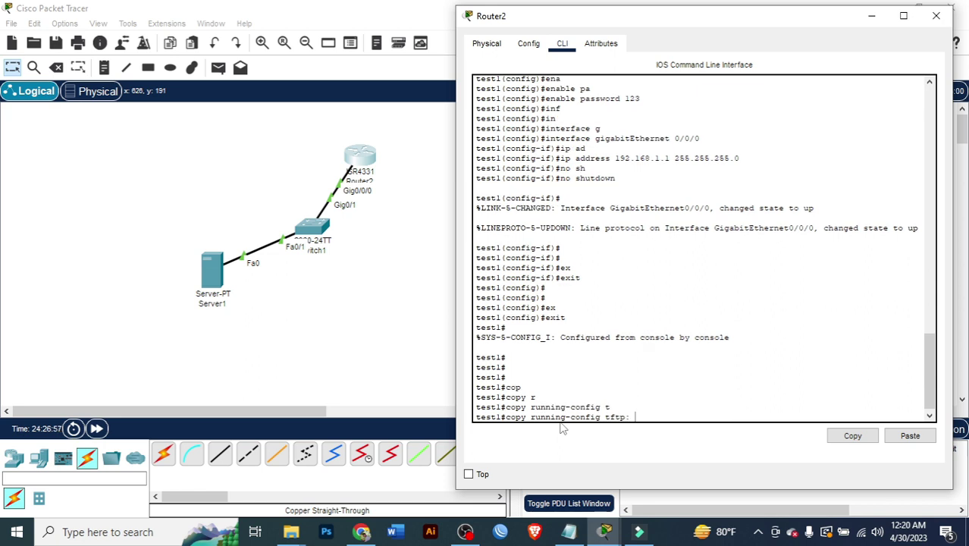
key(Return)
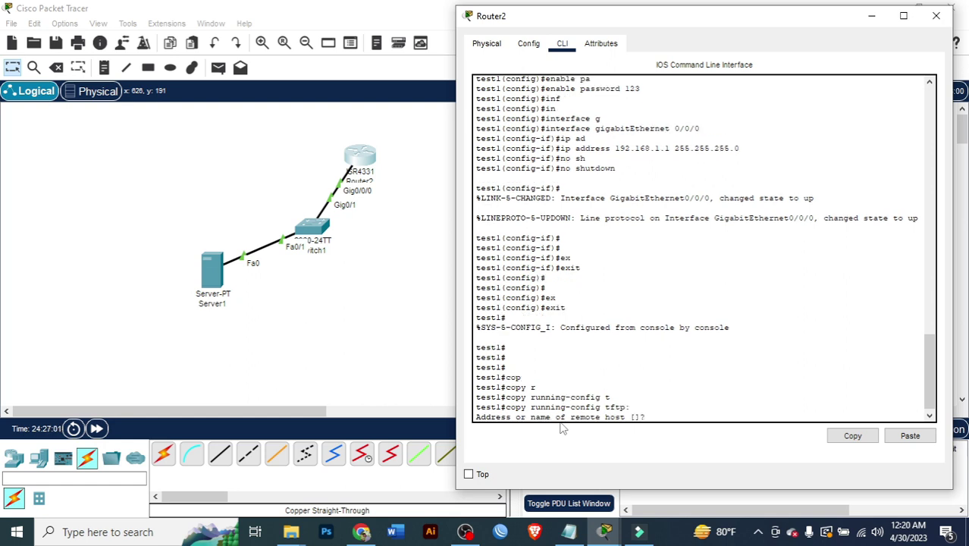
Step: Specify 192.168.1.2 as the remote host and test2 as the destination filename for the configuration backup
text(192.168.1.2)
key(Return)
text(te)
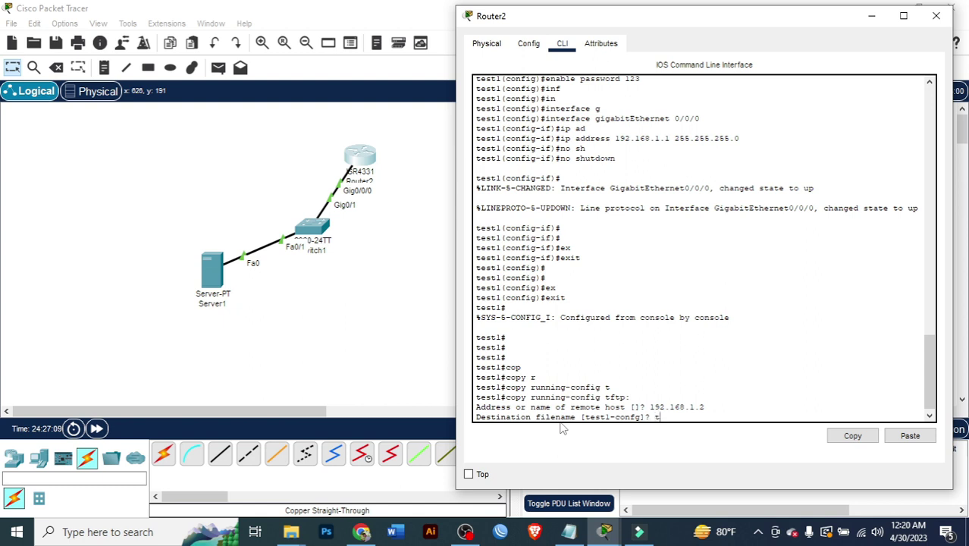
text(st)
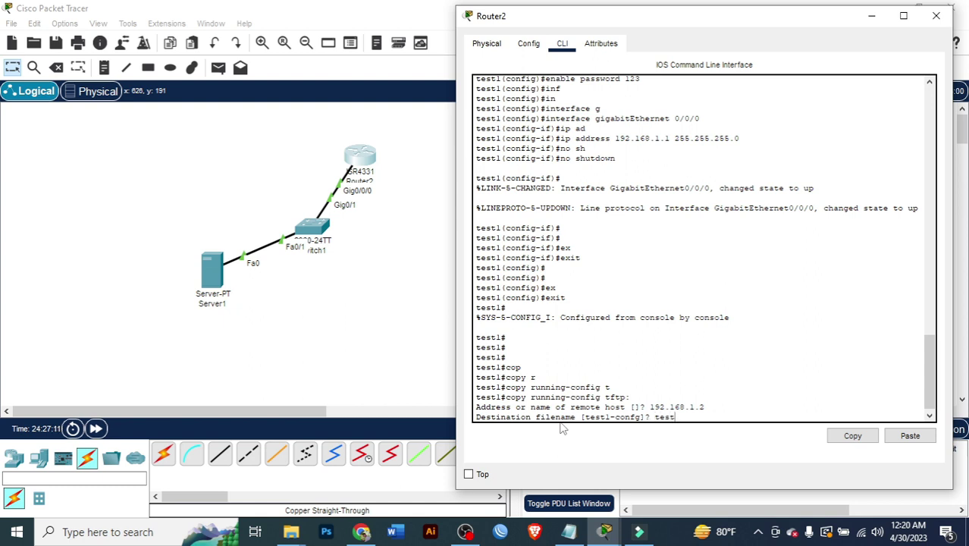
text(2)
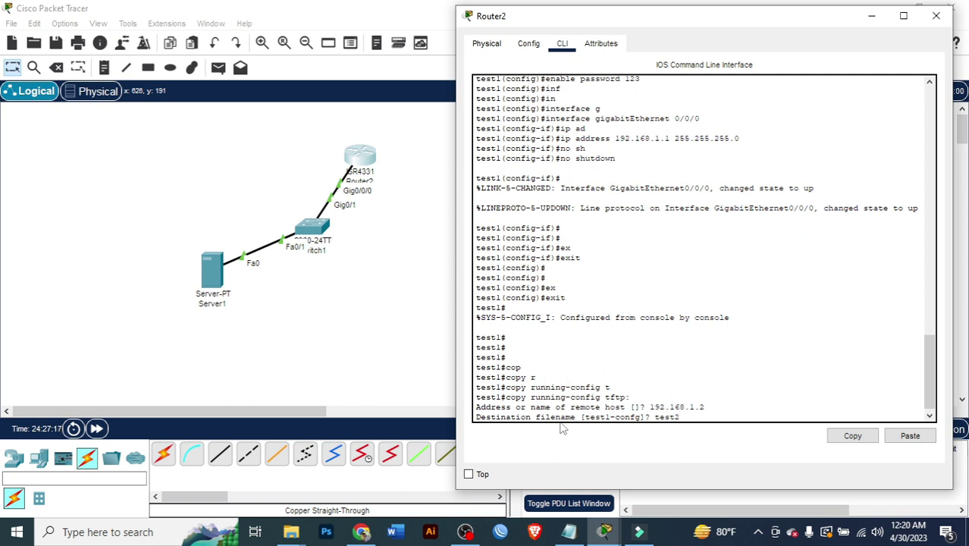
key(Return)
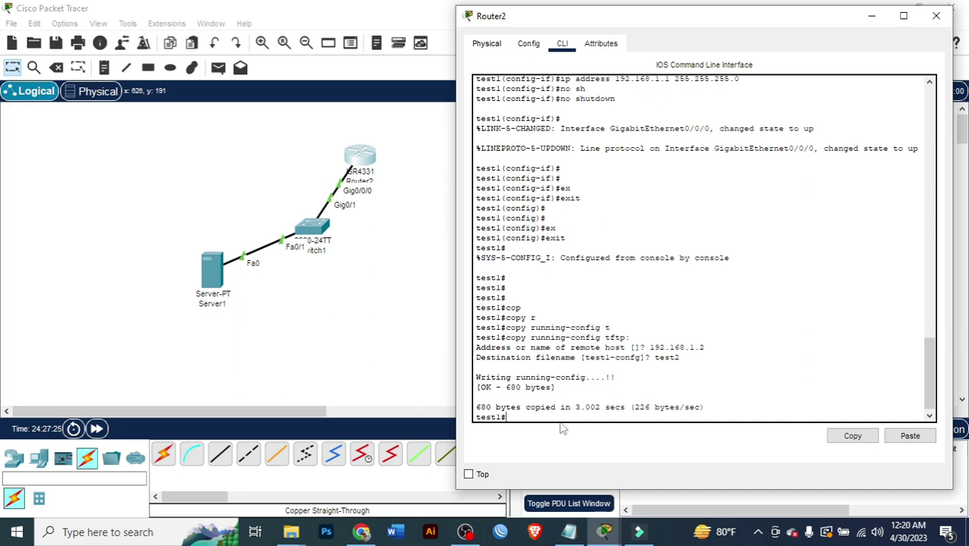
Step: Close the router's window and delete the configured router from the topology
click(936, 18)
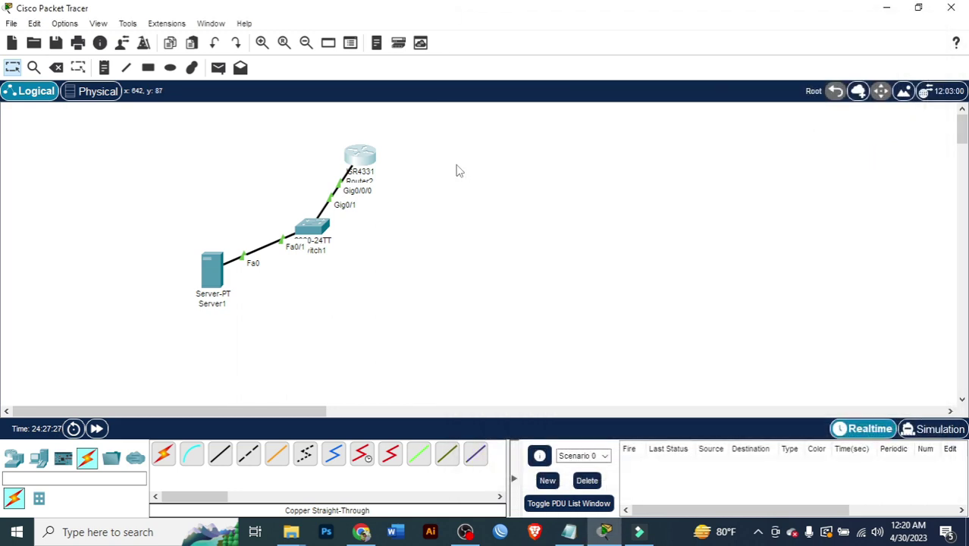
drag(365, 161, 421, 162)
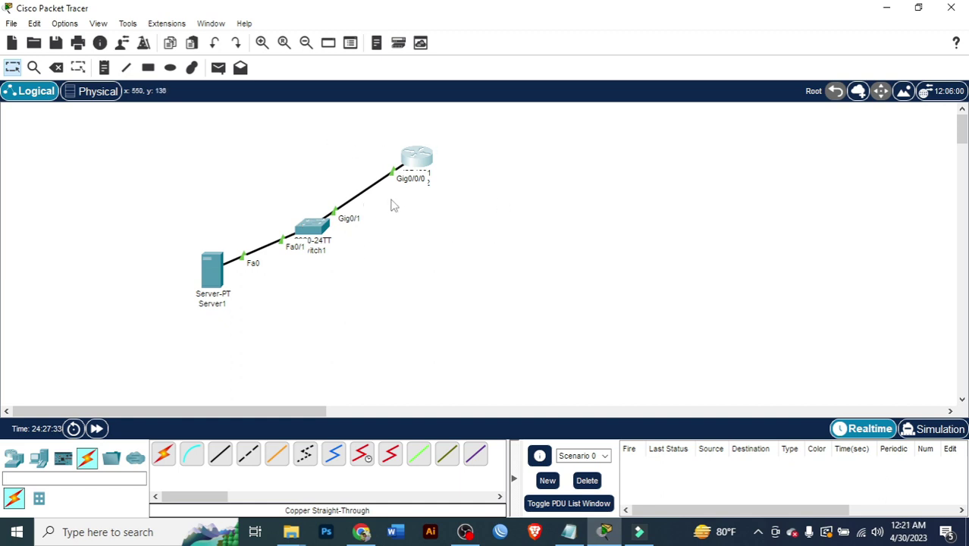
drag(416, 162, 390, 160)
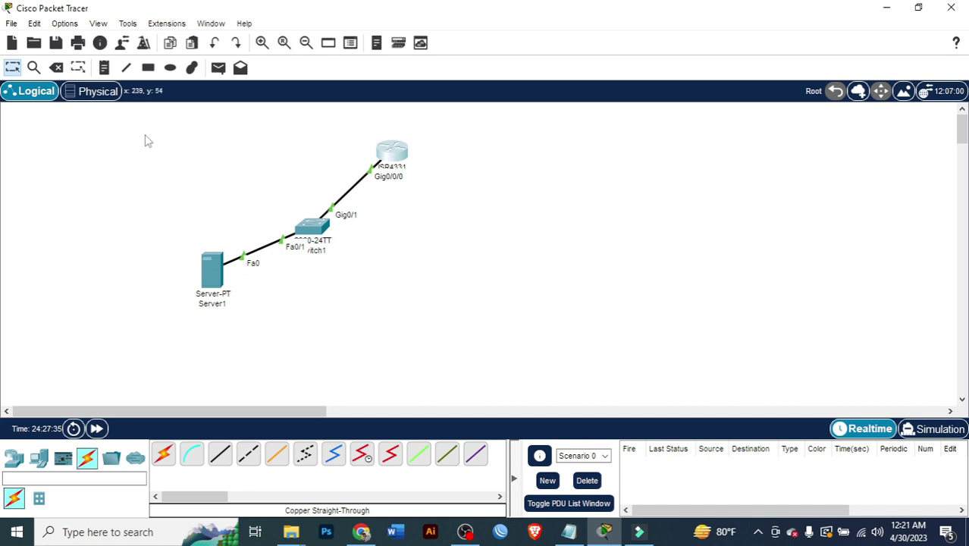
click(53, 67)
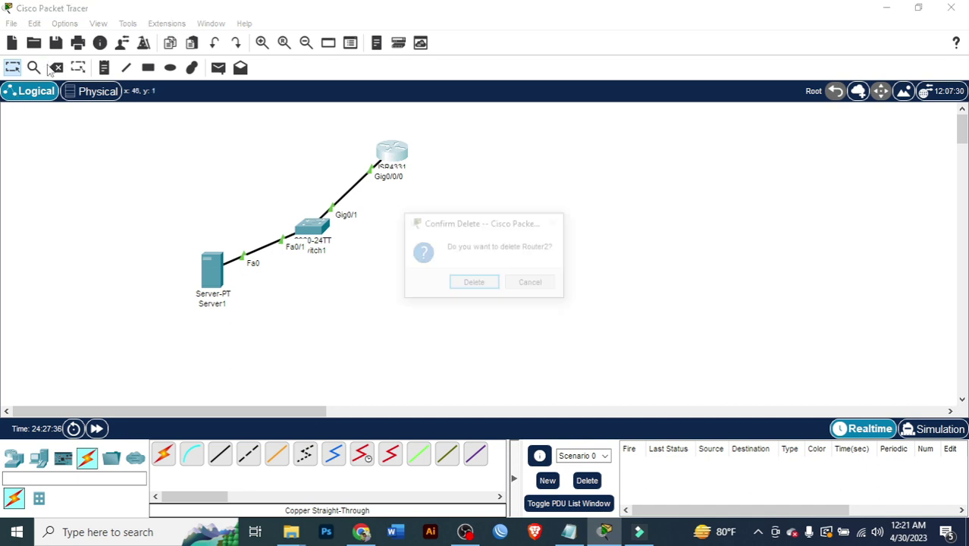
click(482, 286)
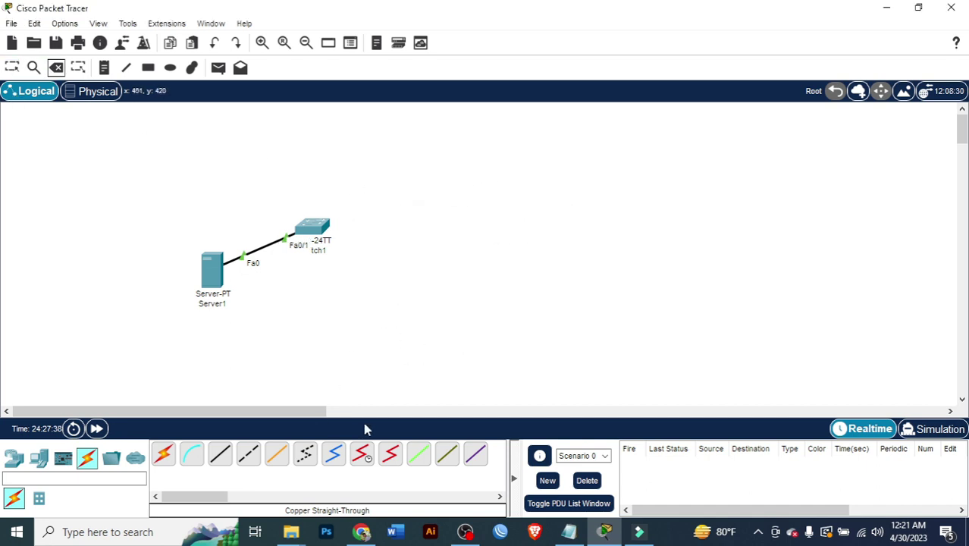
Step: Place a new ISR4331 router above the switch in the logical workspace
click(13, 458)
click(163, 454)
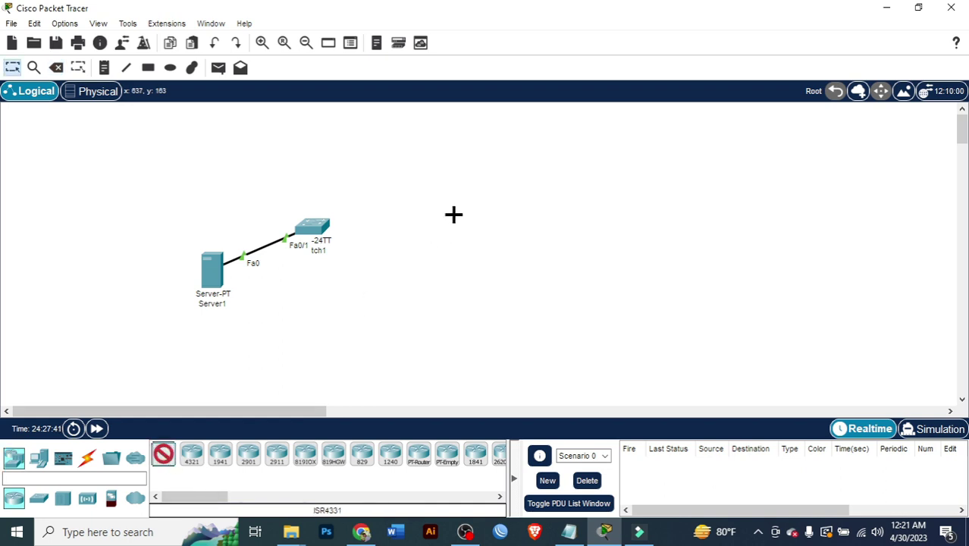
click(381, 157)
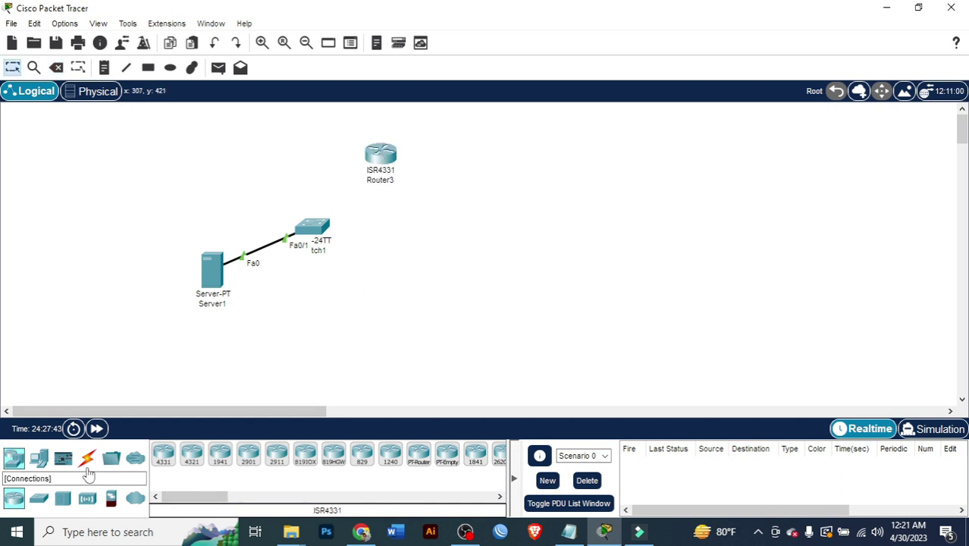
Step: Connect the new router's GigabitEthernet0/0/0 to the switch's GigabitEthernet0/1 with a copper straight-through cable
click(87, 459)
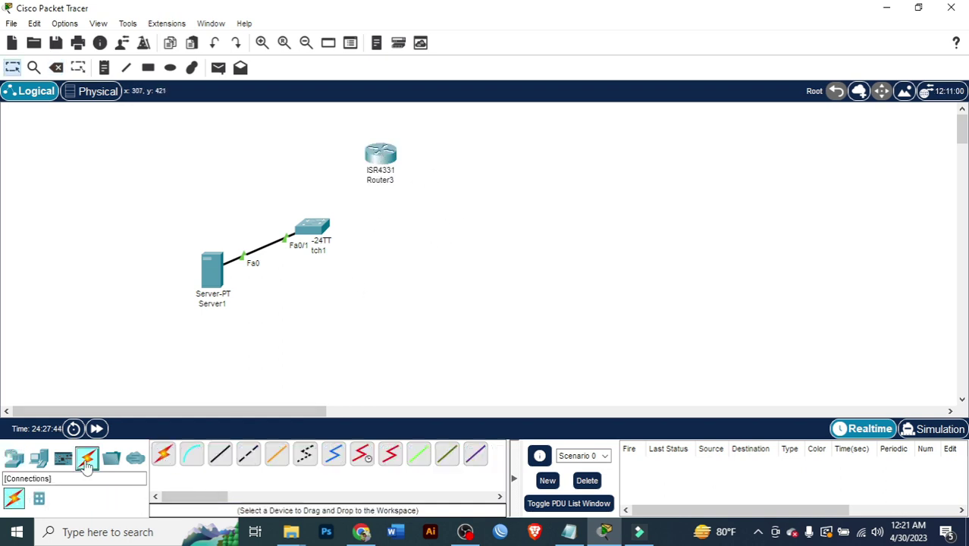
click(220, 455)
click(377, 161)
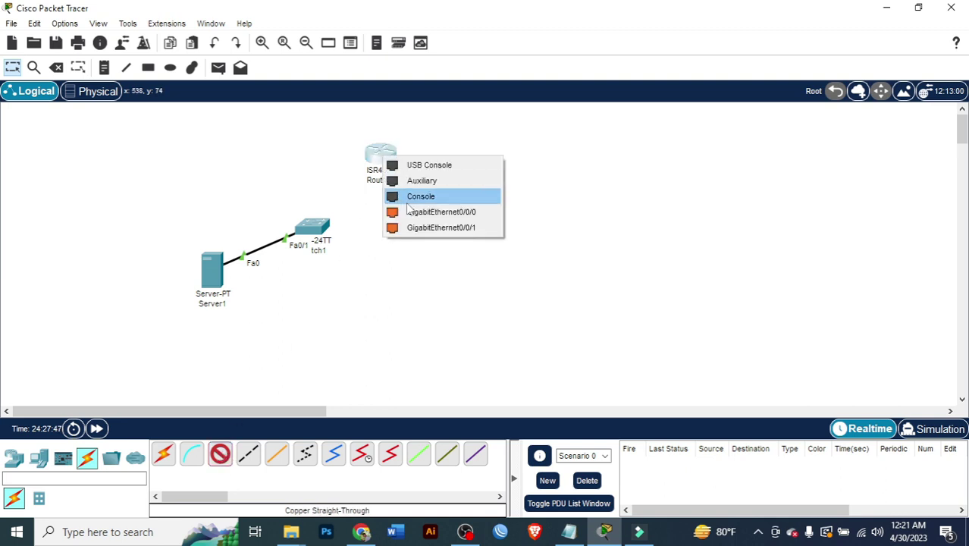
click(394, 195)
click(317, 226)
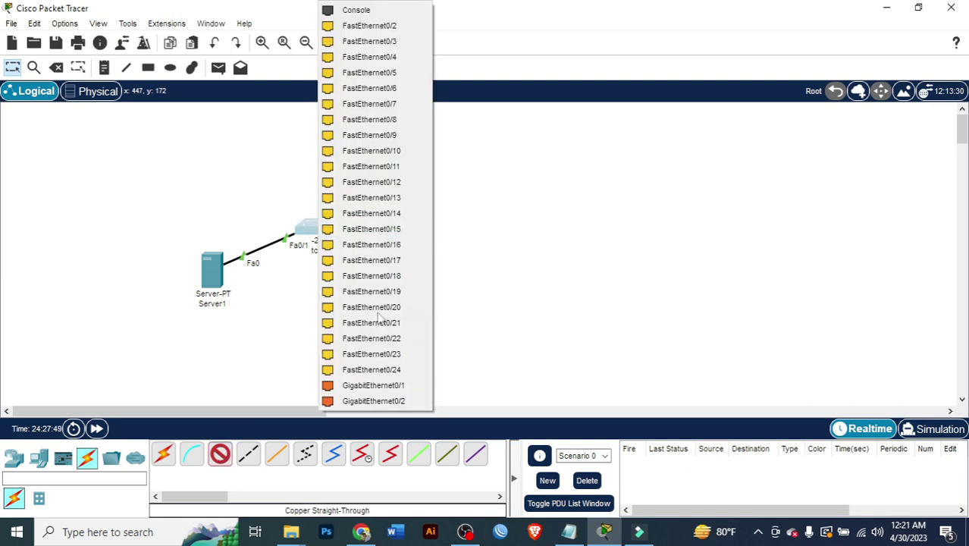
click(373, 385)
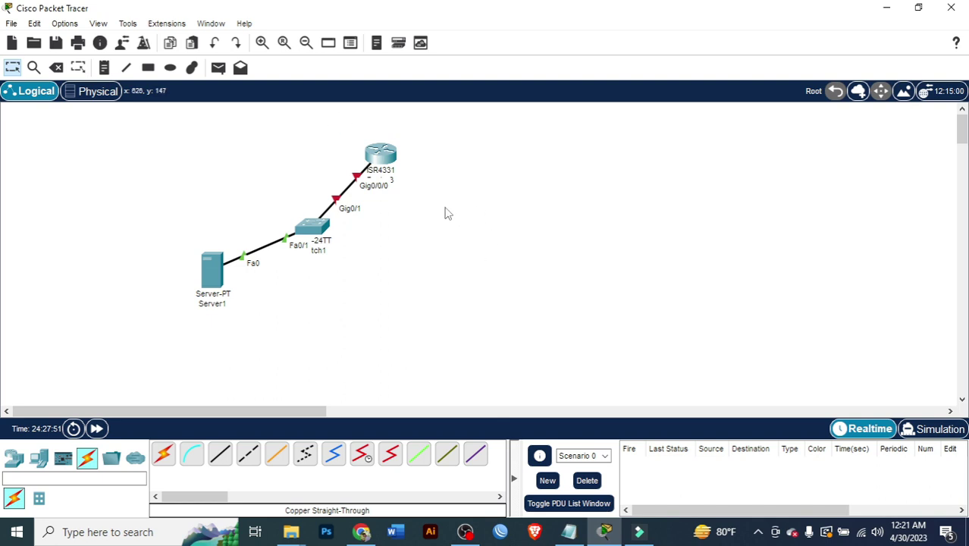
Step: Open the new router's command-line interface and decline the initial configuration dialog
mouse_move(387, 161)
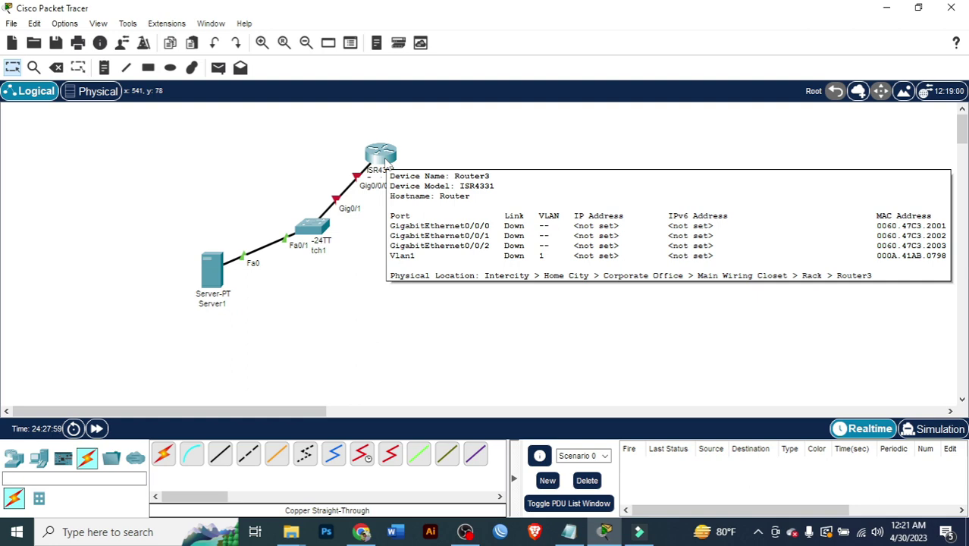
click(383, 156)
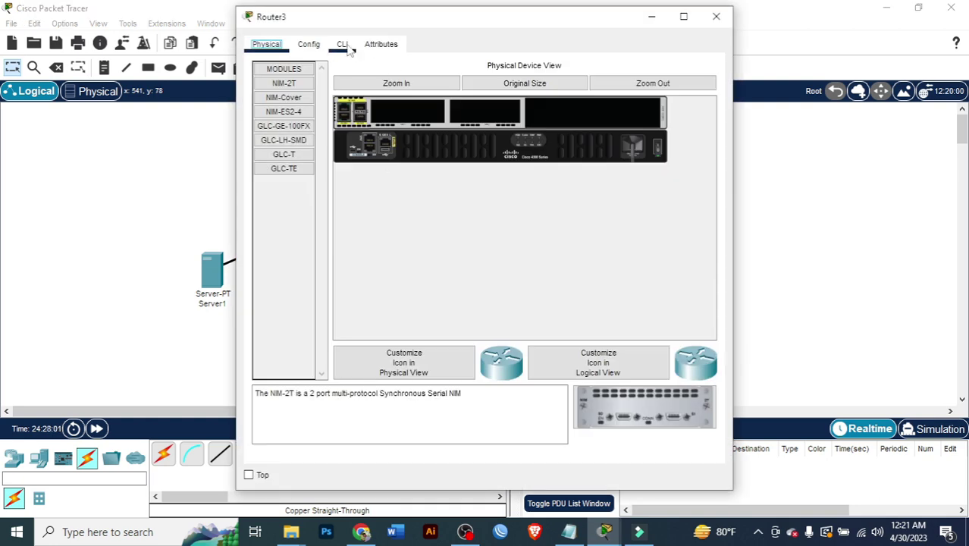
click(343, 45)
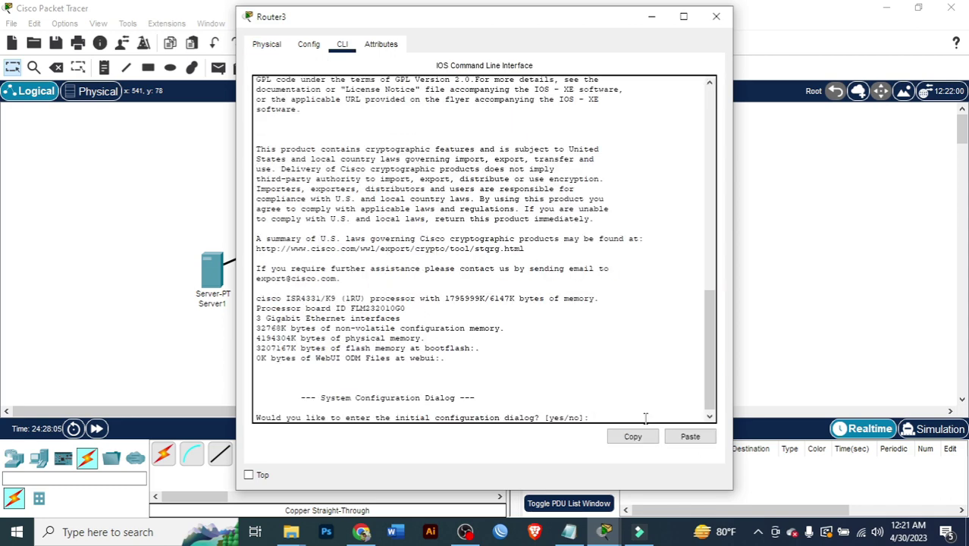
text(no)
key(Return)
key(Return)
key(Return)
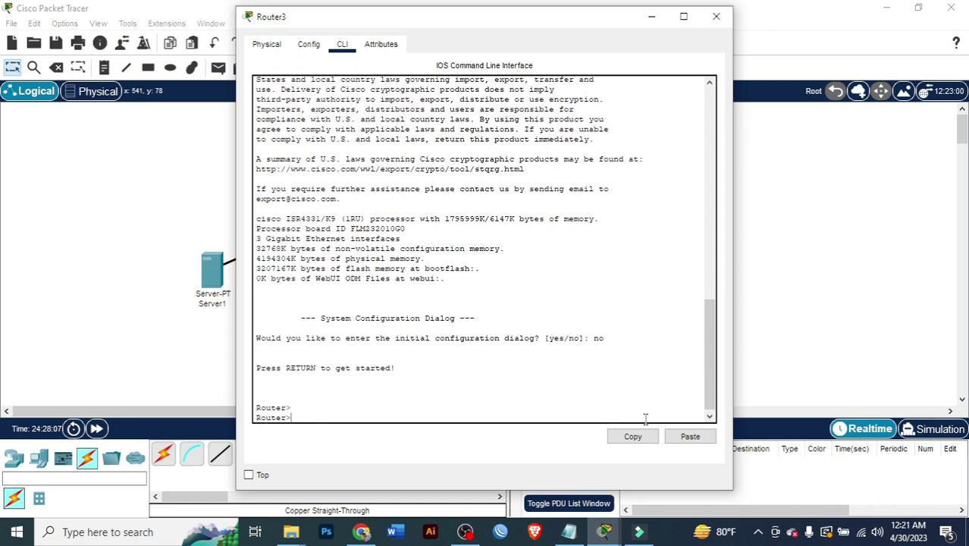
Step: Enter privileged EXEC mode and then global configuration mode with configure terminal on the new router
text(en)
key(Tab)
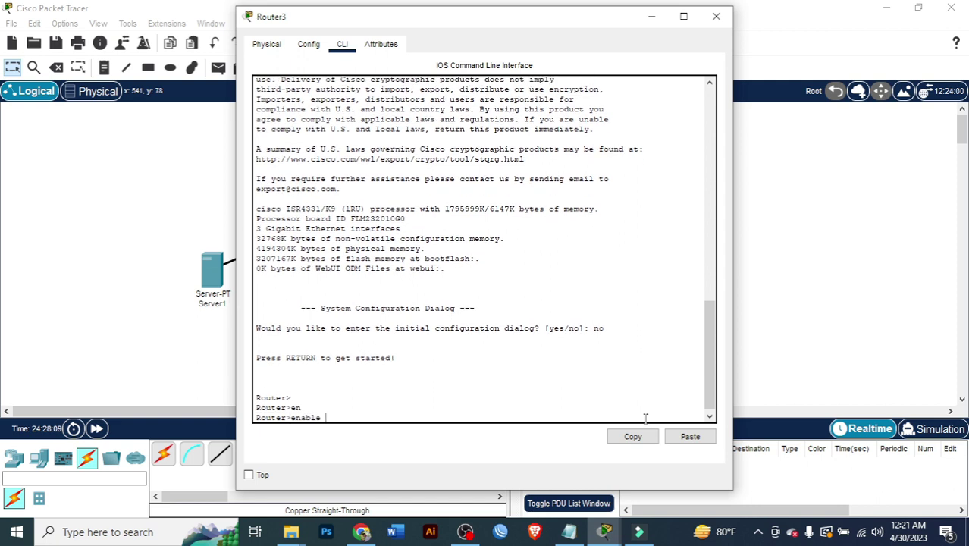
key(Return)
text(con)
key(Tab)
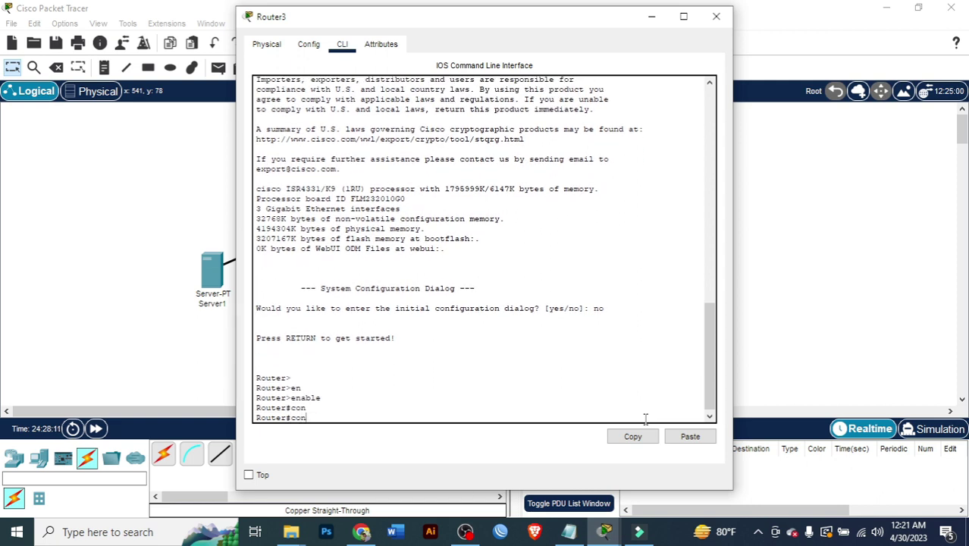
text(f)
key(Tab)
text(r)
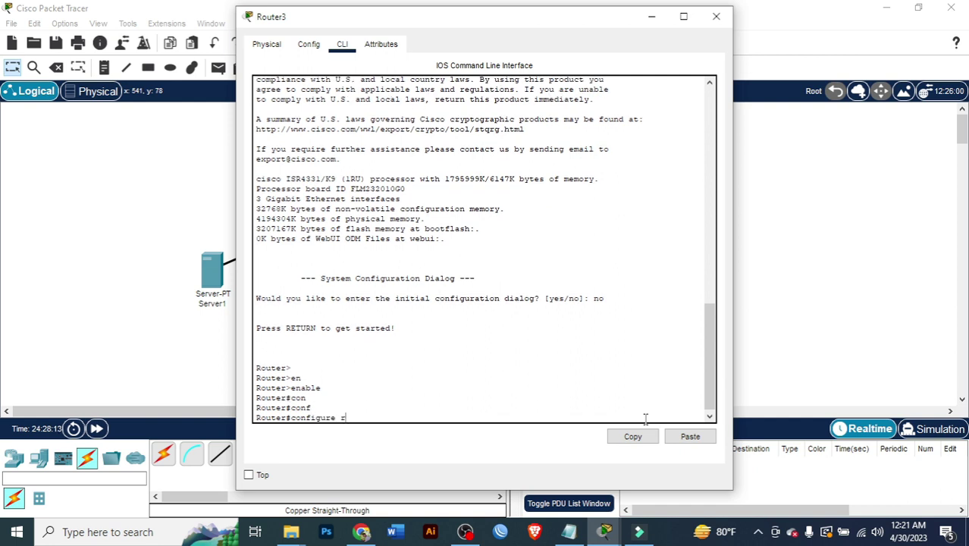
text(e)
key(Tab)
text(te)
key(Tab)
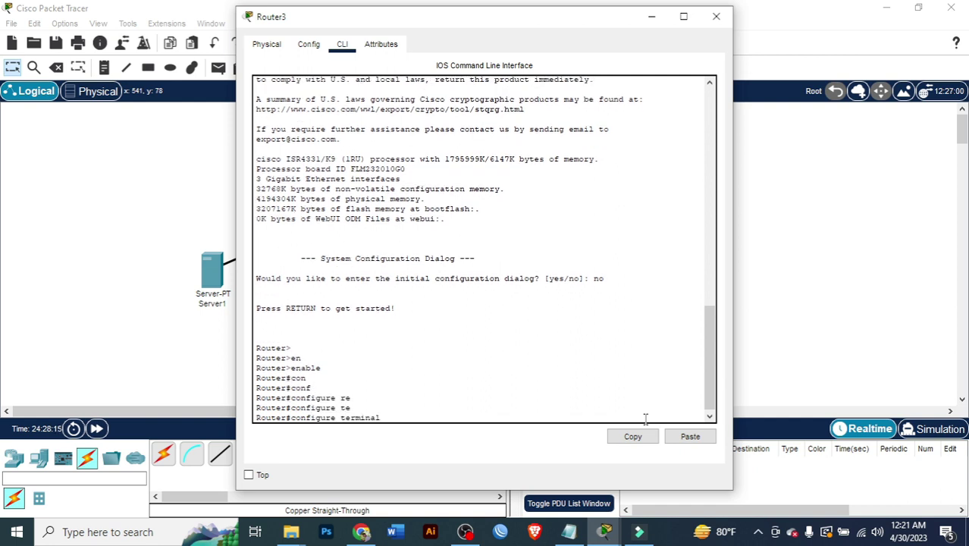
key(Return)
key(Return)
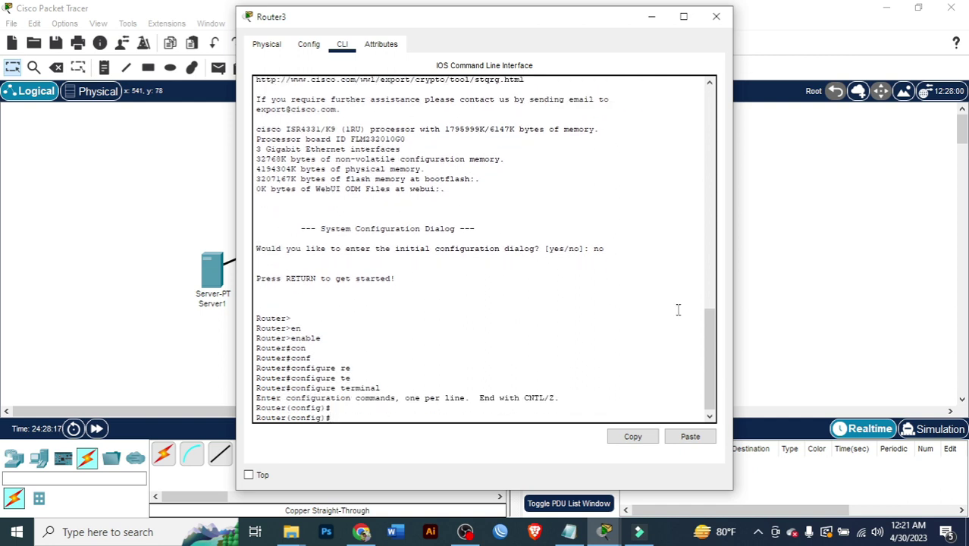
Step: Enter interface configuration mode for GigabitEthernet 0/0/0 on the new router
drag(480, 21, 733, 39)
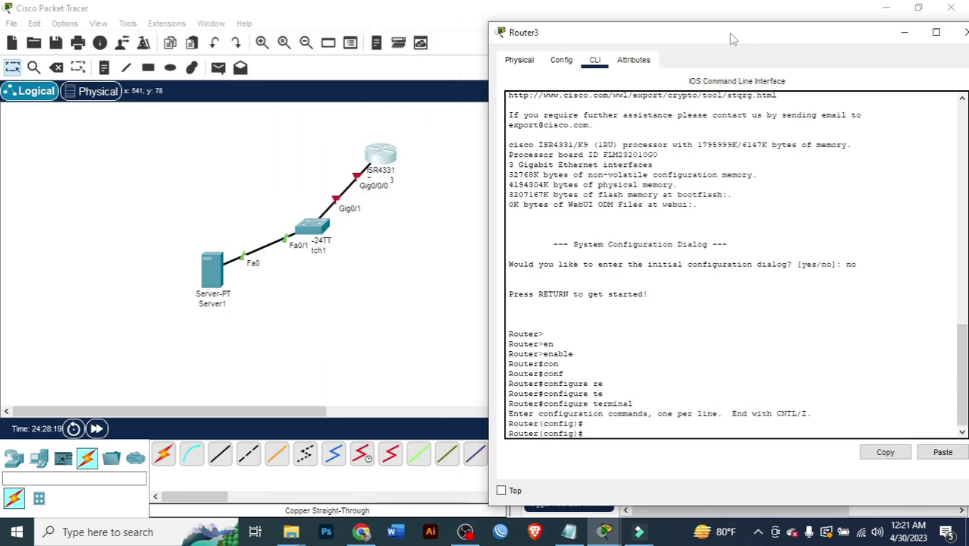
text(in)
key(Tab)
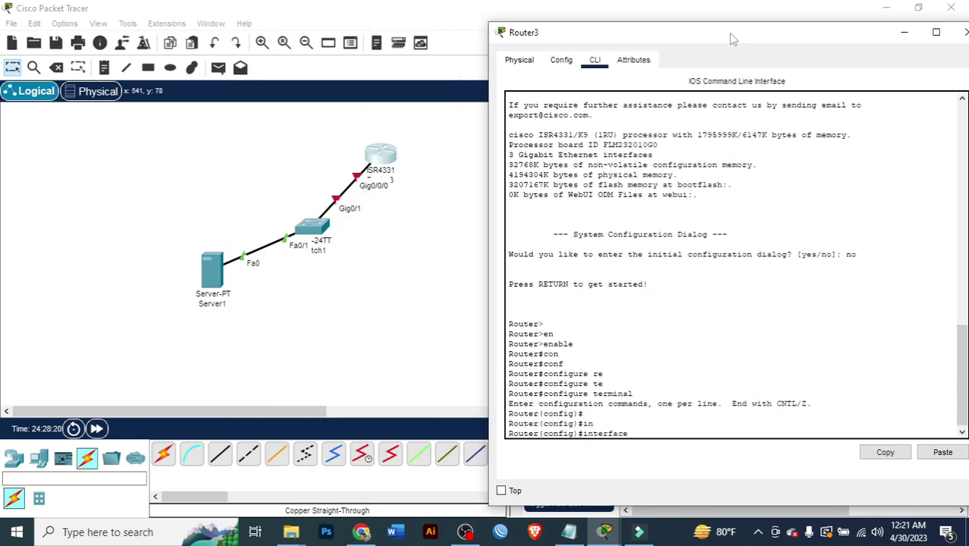
text(g)
key(Tab)
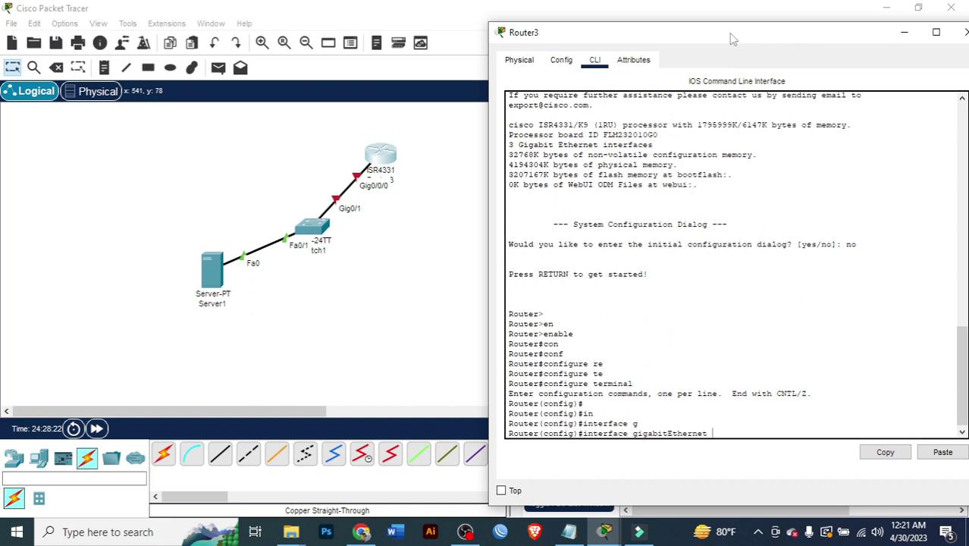
text(0/0/0)
key(Return)
Step: Assign IP address 192.168.1.1 with subnet mask 255.255.255.0 to GigabitEthernet 0/0/0
text(ip a)
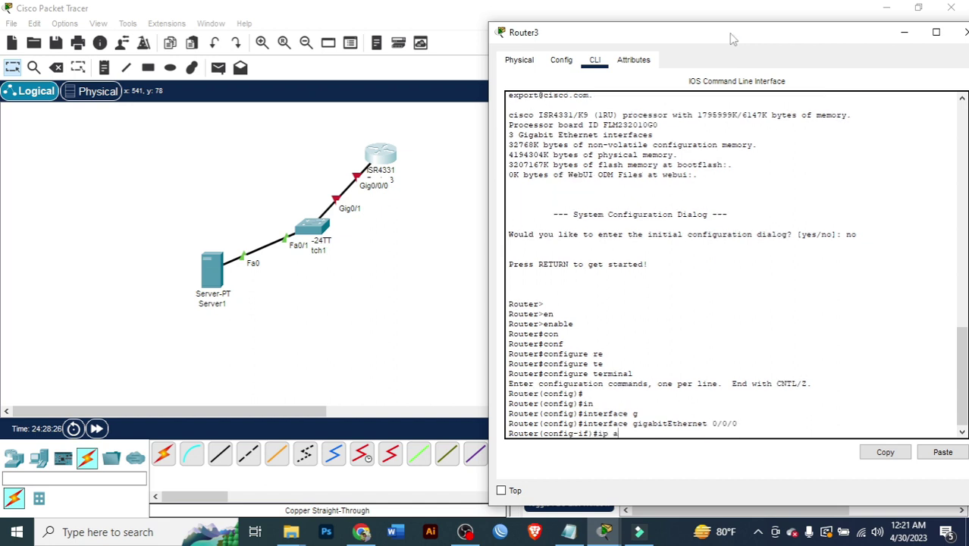
text(d)
key(Tab)
text(192)
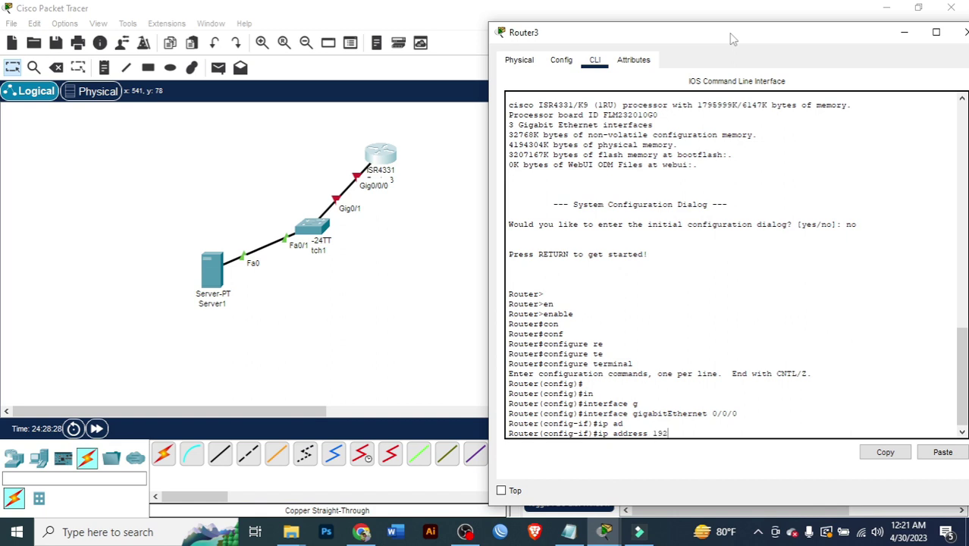
text(.168.1.1 255.255.255)
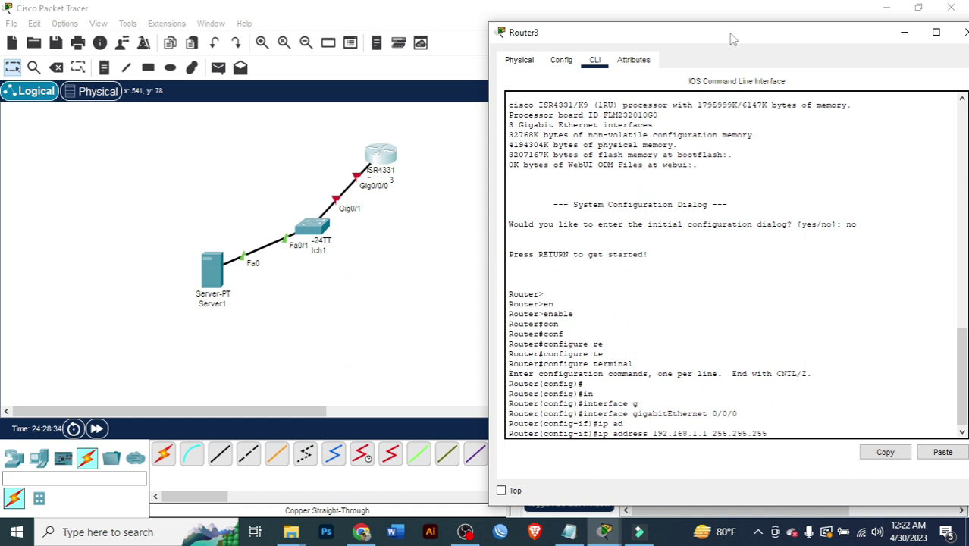
text(.0)
key(Return)
Step: Enable the GigabitEthernet 0/0/0 interface with no shutdown
text(nfig-if)#n)
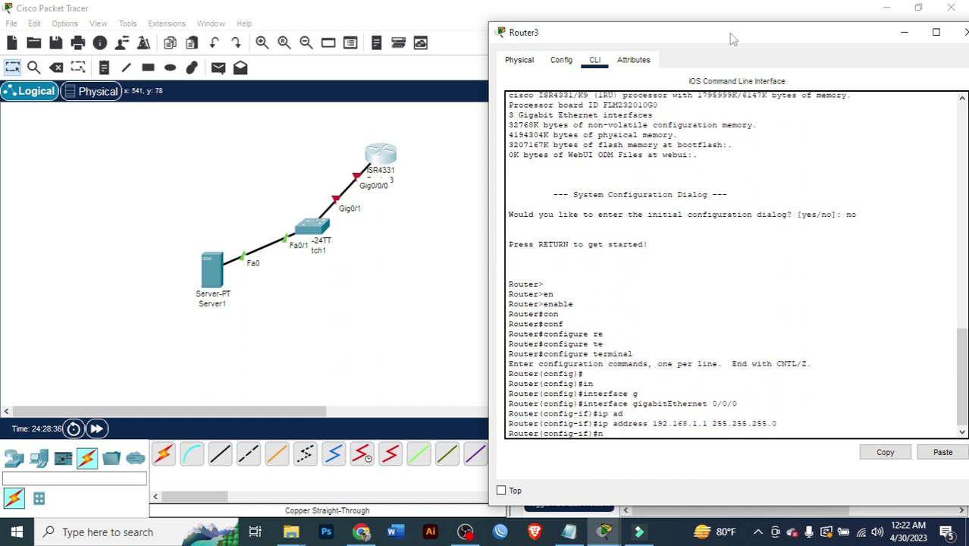
text(o sh)
key(Tab)
key(Return)
key(Return)
key(Return)
key(Return)
key(Return)
key(Return)
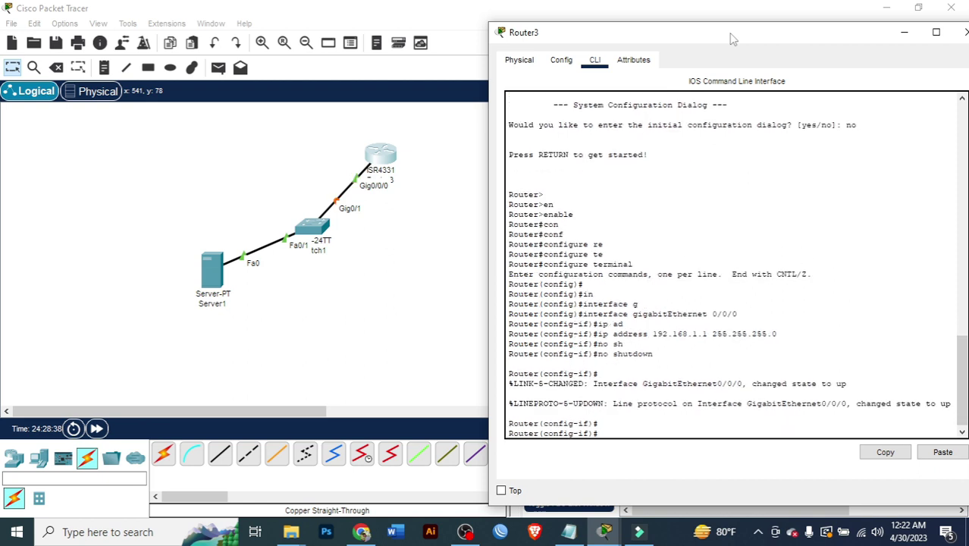
Step: Exit interface and global configuration modes back to the router's privileged EXEC prompt
text(ex)
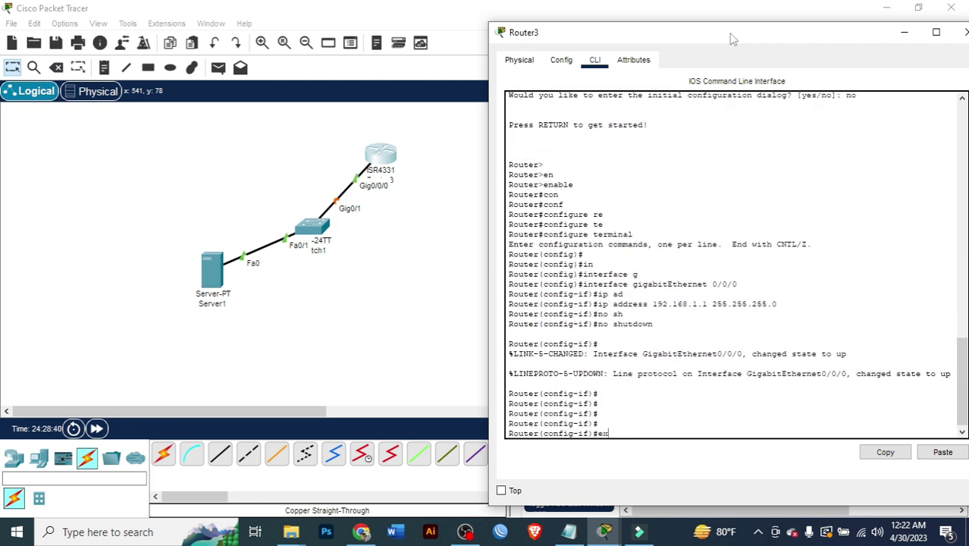
key(Tab)
key(Return)
key(Return)
text(exit)
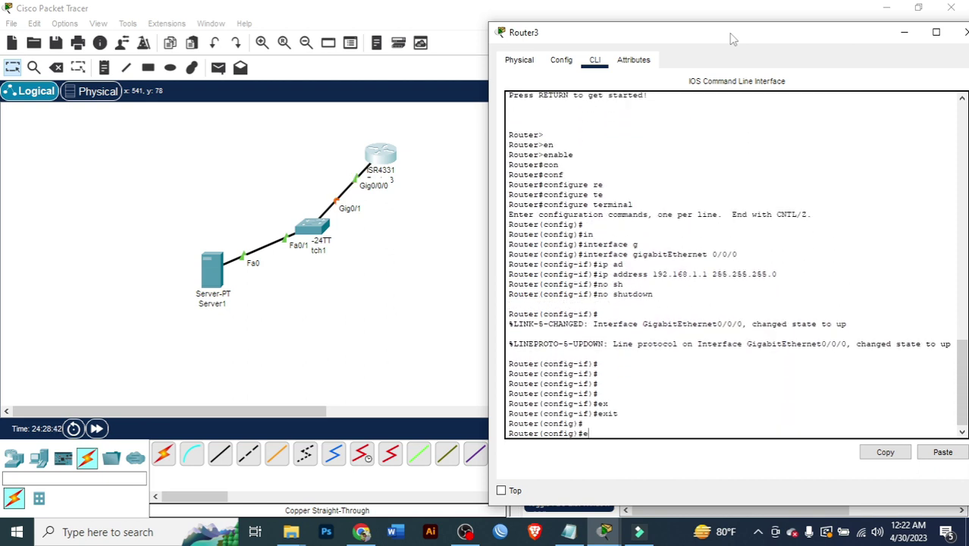
key(Tab)
key(Return)
key(Return)
key(Return)
key(Return)
key(Return)
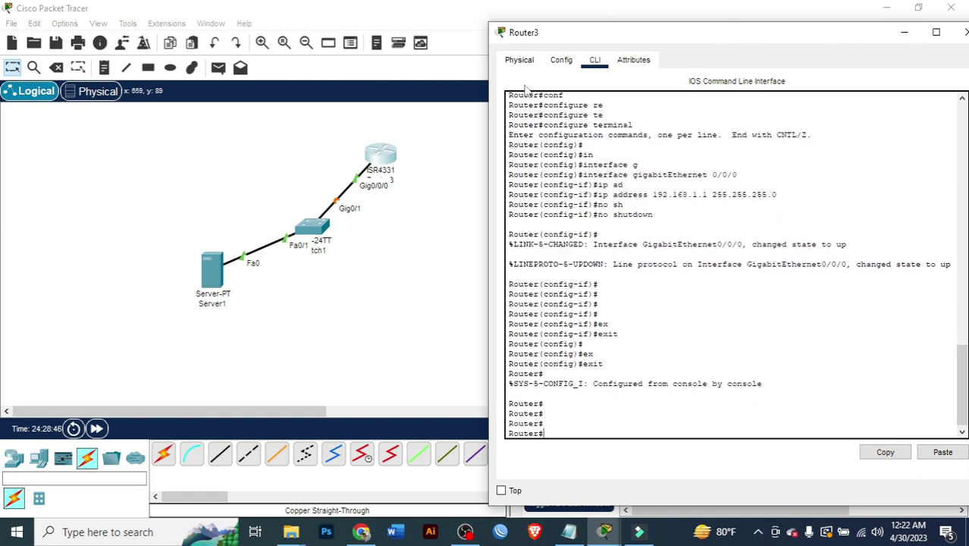
Step: Fast-forward the simulation time repeatedly so the link between the switch and the new router comes up
click(99, 428)
click(99, 429)
click(98, 429)
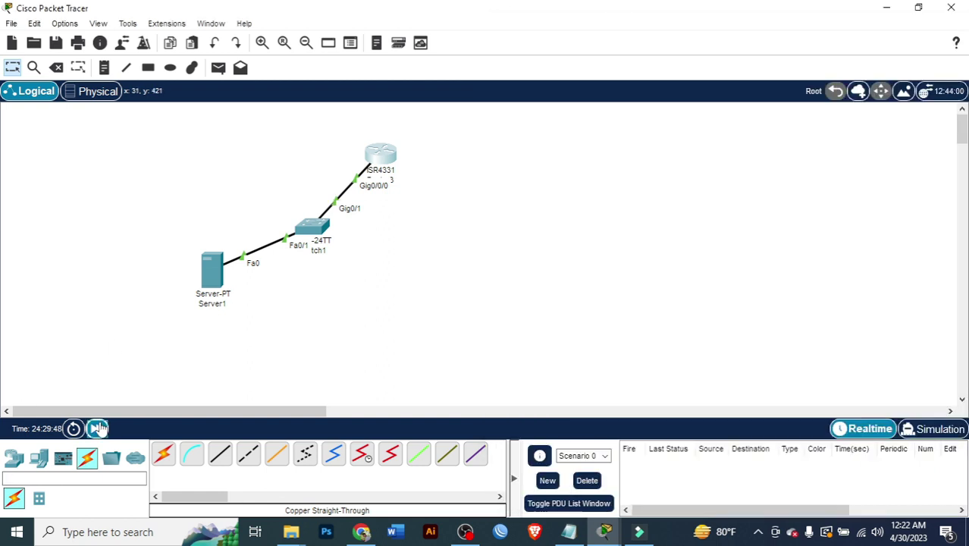
click(98, 430)
click(99, 429)
click(99, 430)
click(99, 430)
click(99, 429)
click(99, 430)
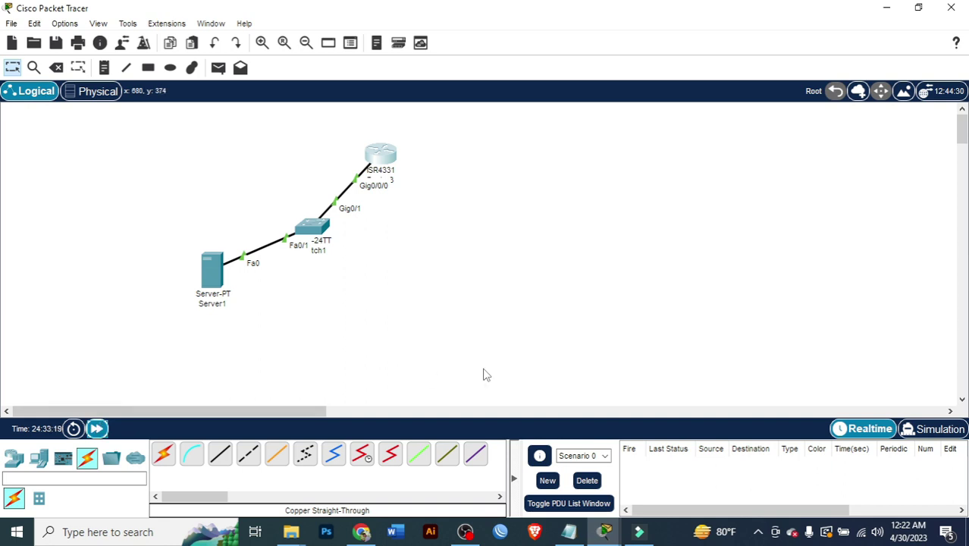
Step: Reopen the new router's command line and start copying from tftp: to running-config
click(383, 159)
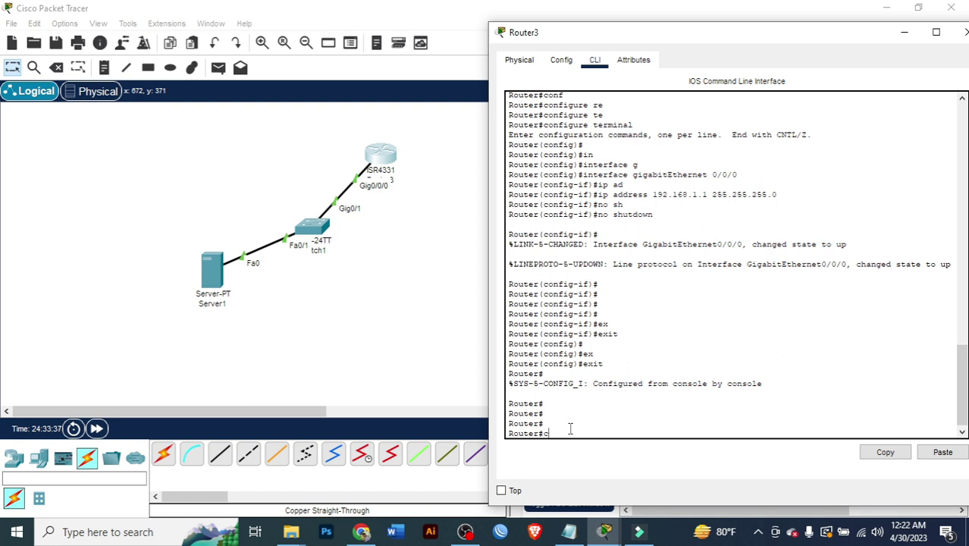
text(py)
key(Tab)
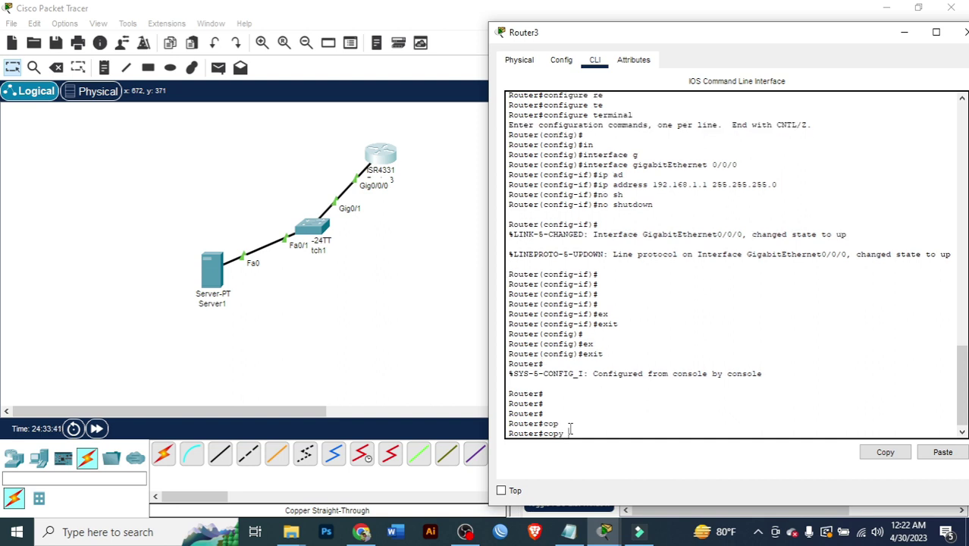
text(tf)
key(Tab)
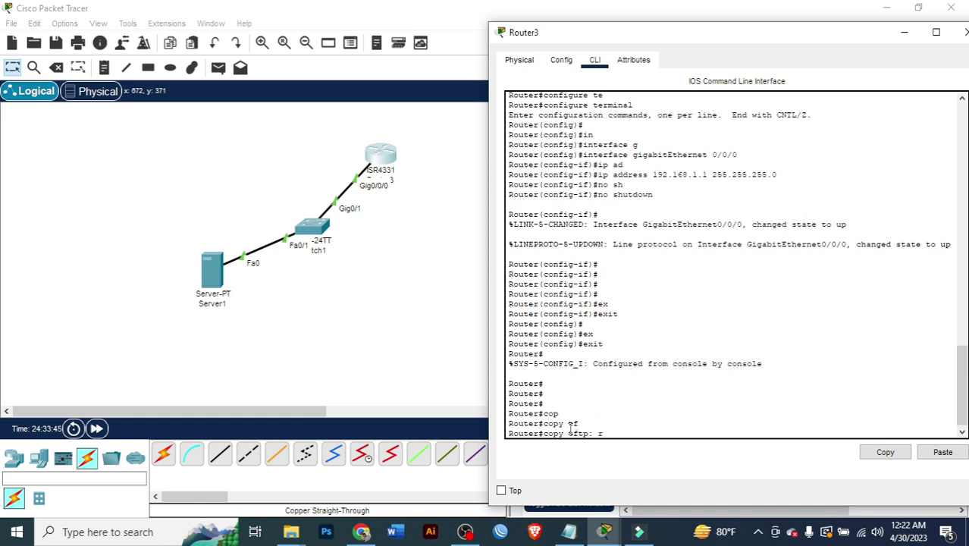
text(r)
key(Tab)
key(Return)
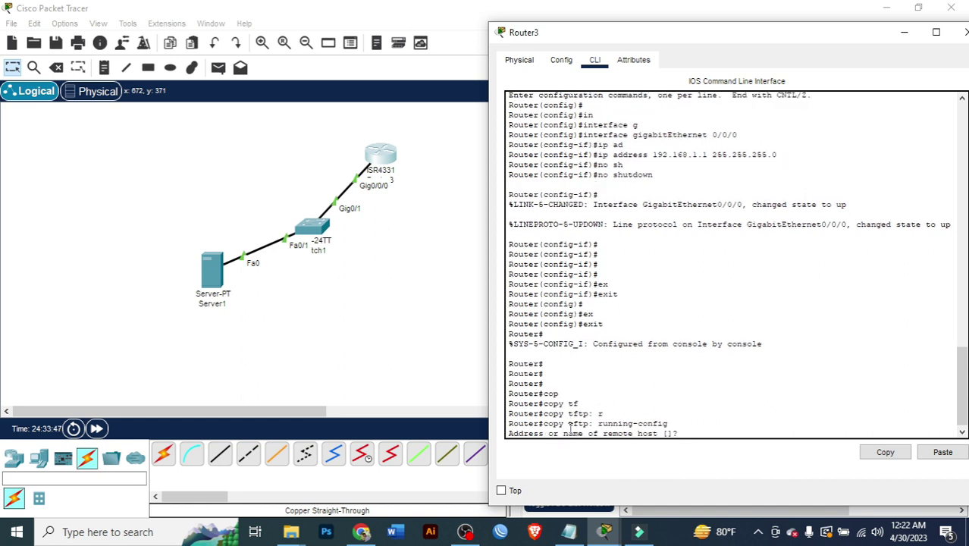
Step: Restore the configuration from remote host 192.168.1.2 using source filename test2 and the default destination running-config
text(192.168.1.2)
key(Return)
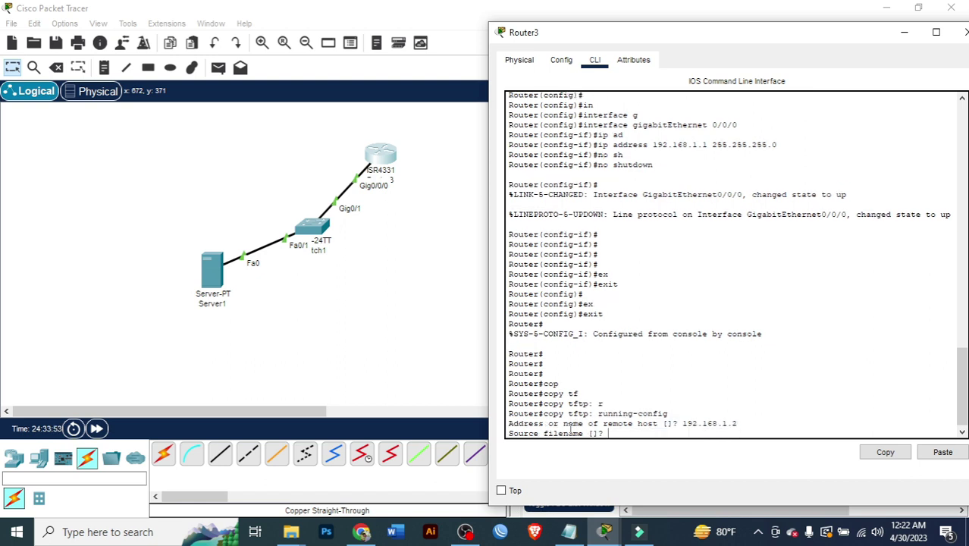
text(test2)
key(Return)
key(Return)
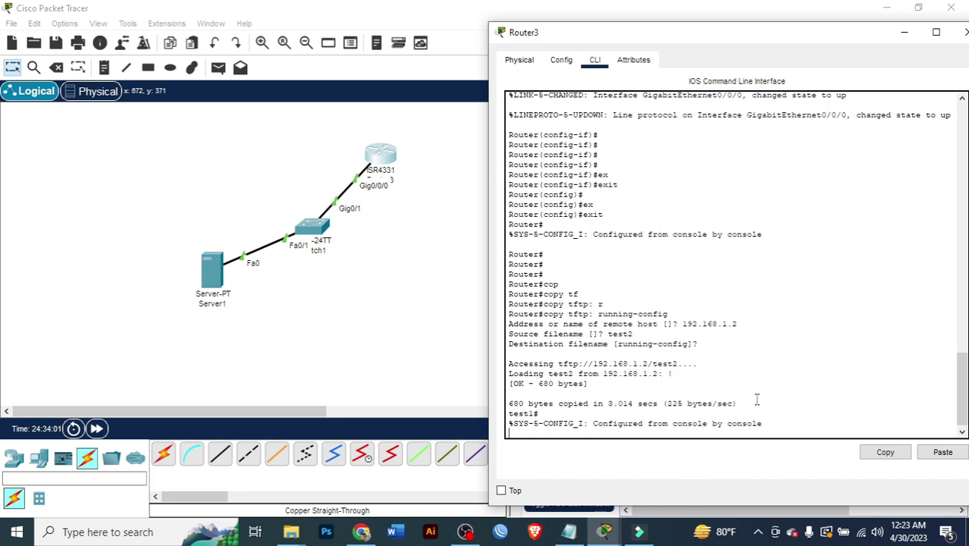
key(Return)
key(Return)
key(Return)
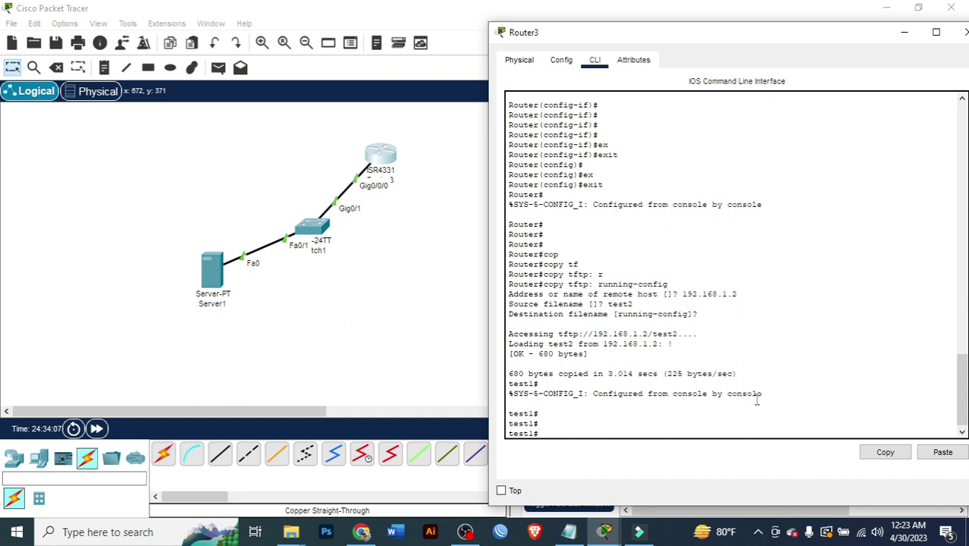
Step: Exit the router's privileged session and restart the console at the user EXEC prompt
text(ex)
key(Tab)
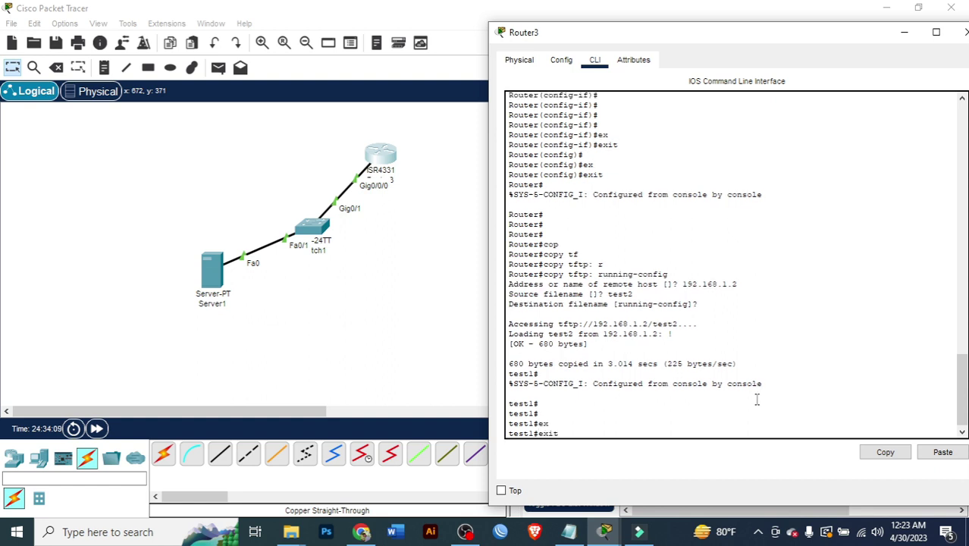
key(Return)
key(Return)
key(Return)
key(Return)
key(Return)
Step: Enter privileged EXEC mode again by giving the enable password to test the restored configuration
text(en)
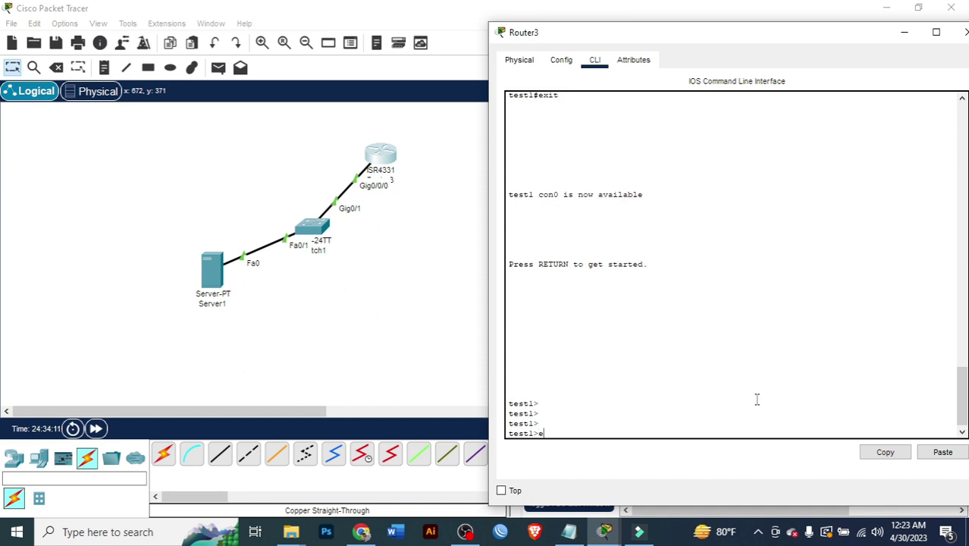
key(Tab)
key(Return)
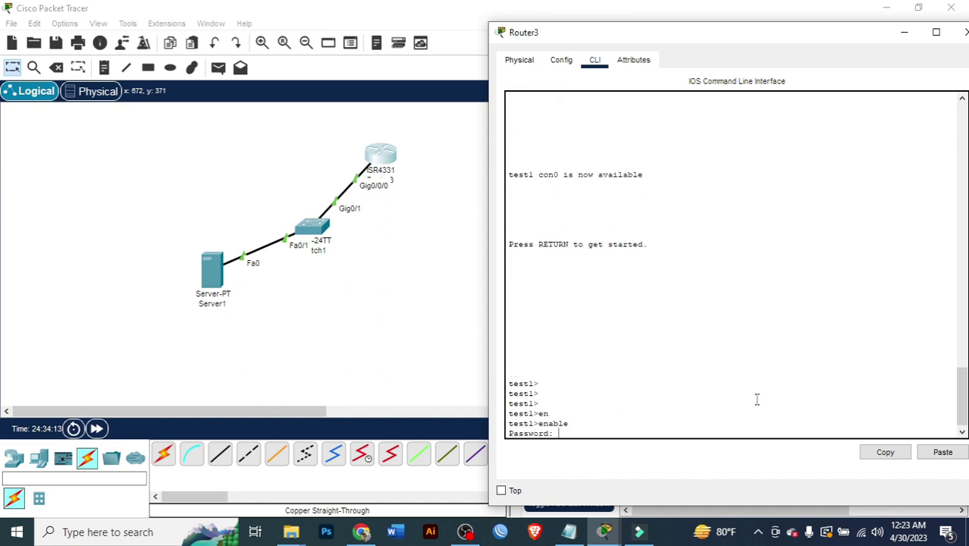
key(Return)
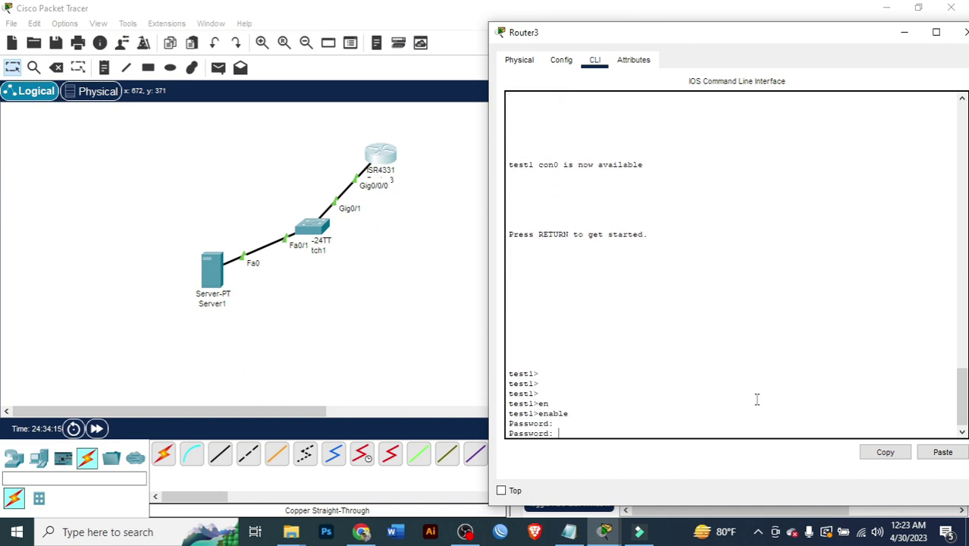
key(Return)
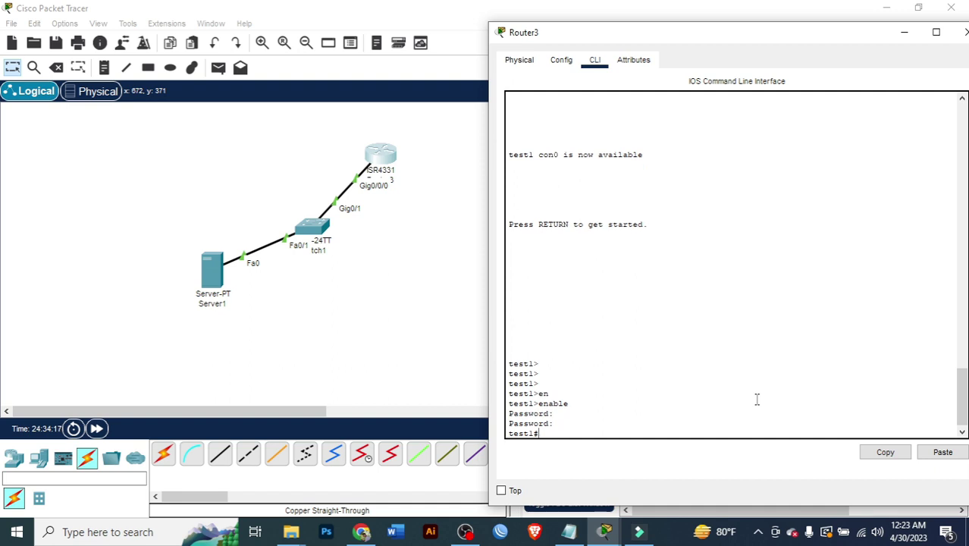
key(Return)
key(Return)
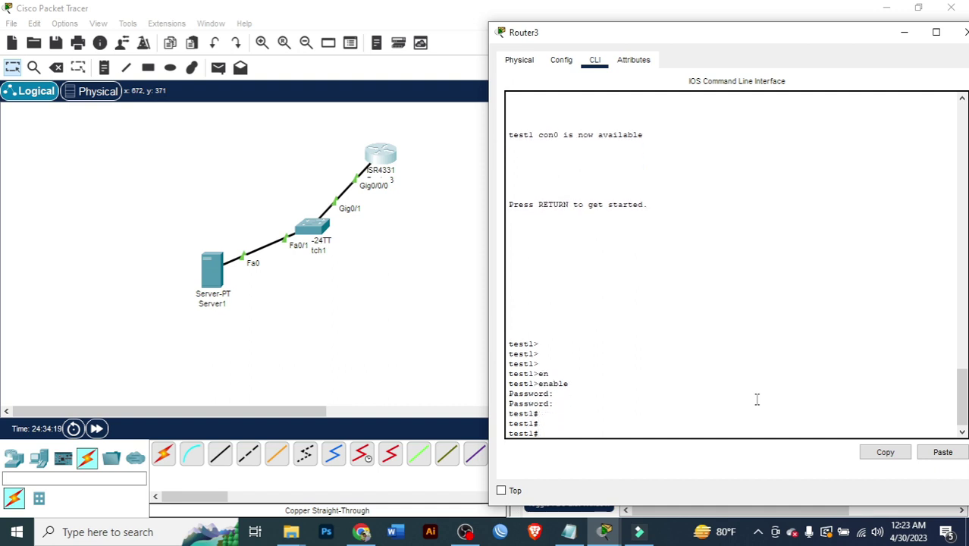
drag(768, 38, 613, 42)
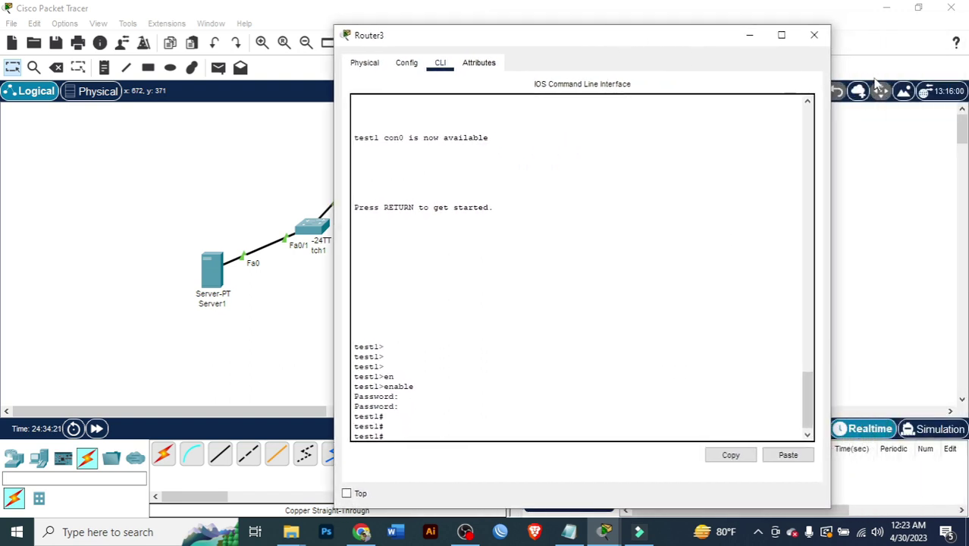